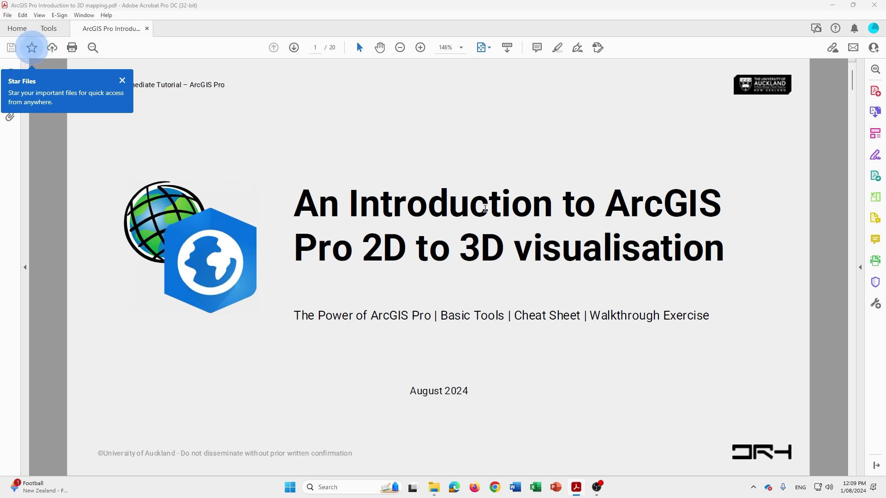
# Scroll the tutorial PDF from the title slide to page 6, 'Launch ArcGIS Pro & Create a New Project'.
pyautogui.scroll(-3, 537, 203)
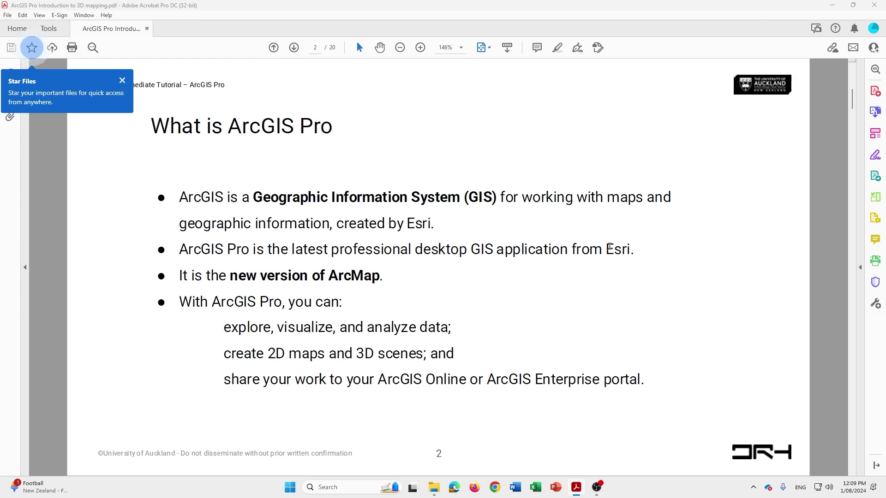
pyautogui.scroll(-1, 609, 246)
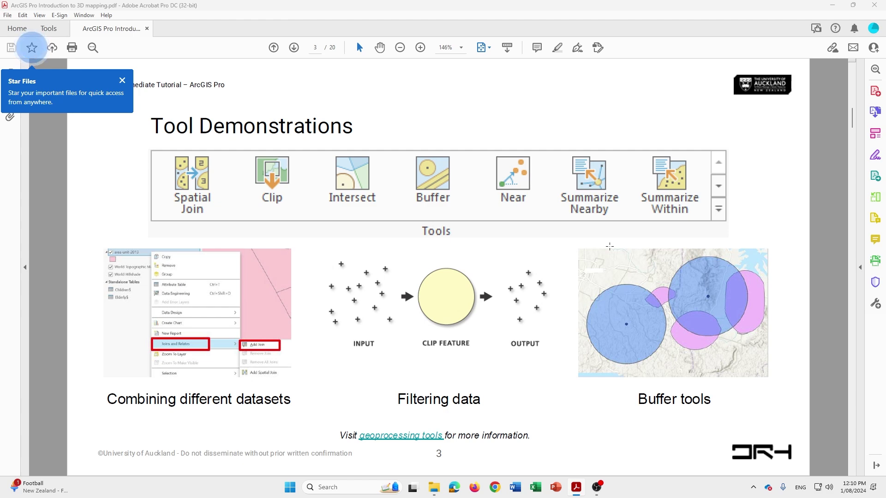
pyautogui.scroll(-1, 613, 249)
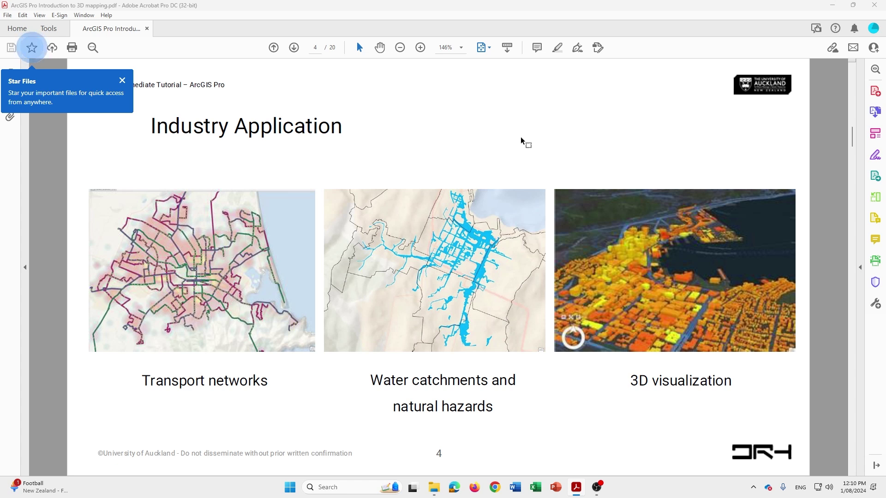
pyautogui.scroll(-1, 525, 197)
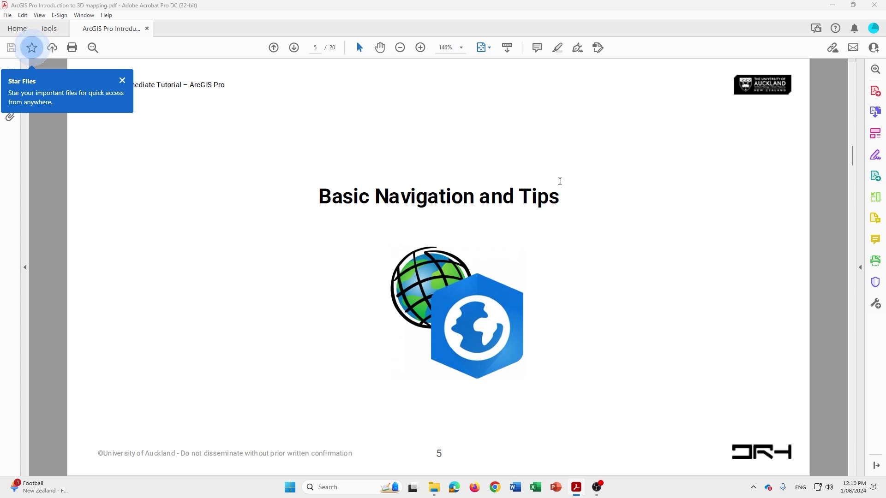
pyautogui.scroll(-1, 558, 182)
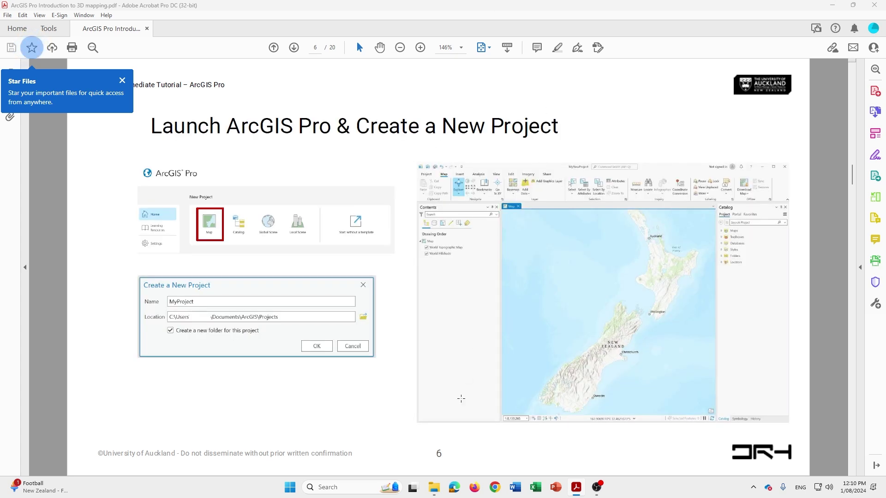
# Search Windows for 'arc' and launch ArcGIS Pro from the best match.
pyautogui.click(385, 487)
pyautogui.write('arc')
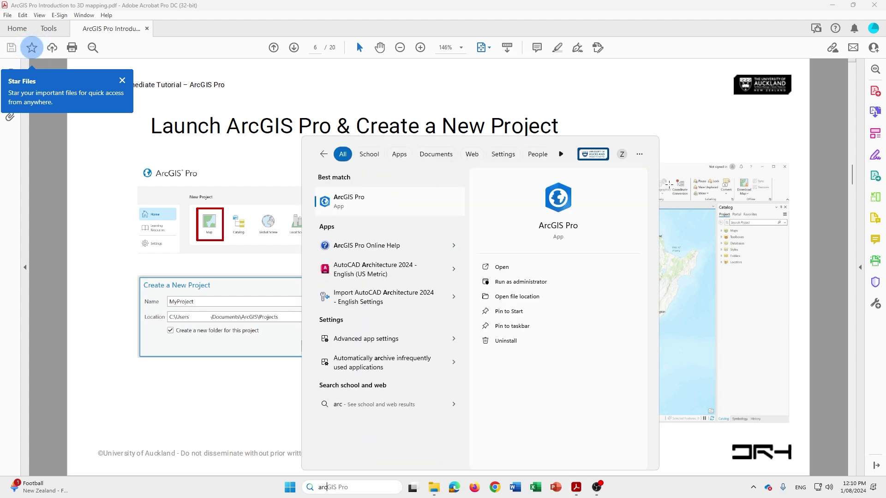
pyautogui.click(423, 195)
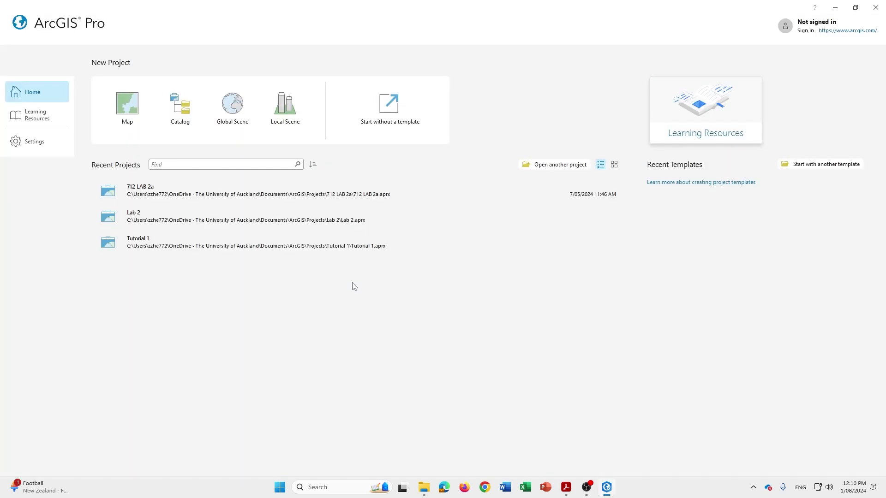
# Create a Map-template project named 'Tutorial' in the default location.
pyautogui.click(131, 112)
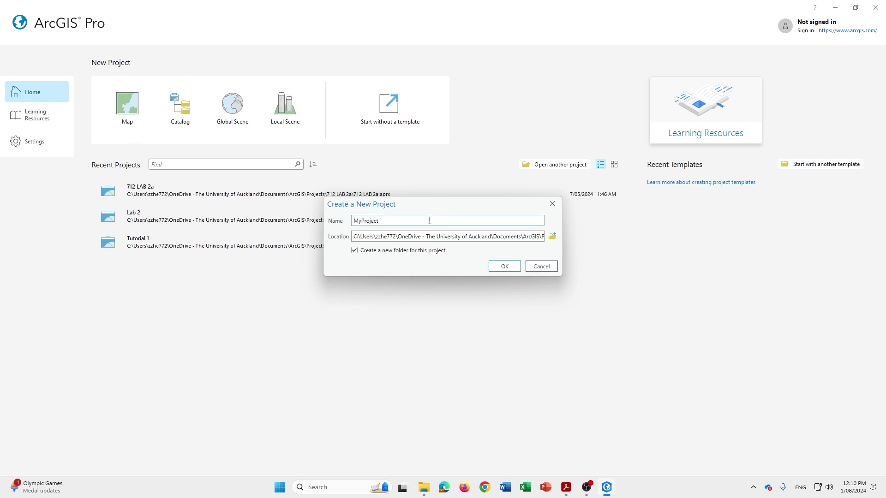
pyautogui.press('Tab')
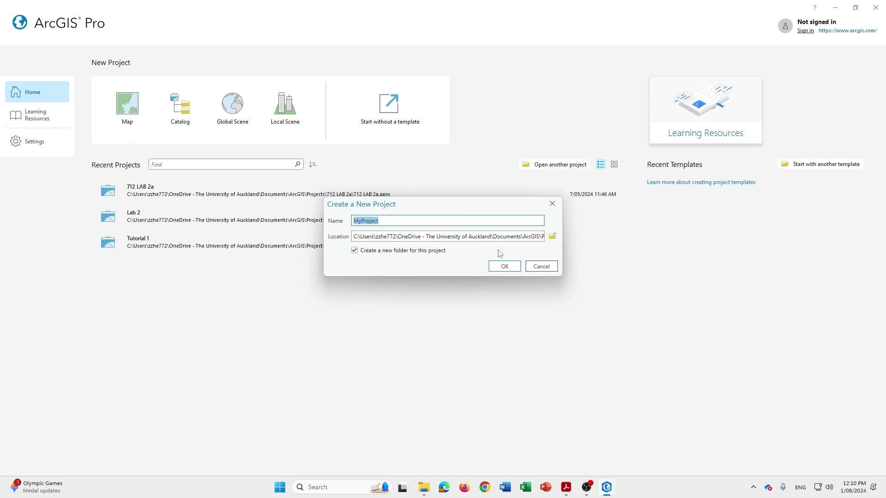
pyautogui.write('Tutorial')
pyautogui.click(553, 237)
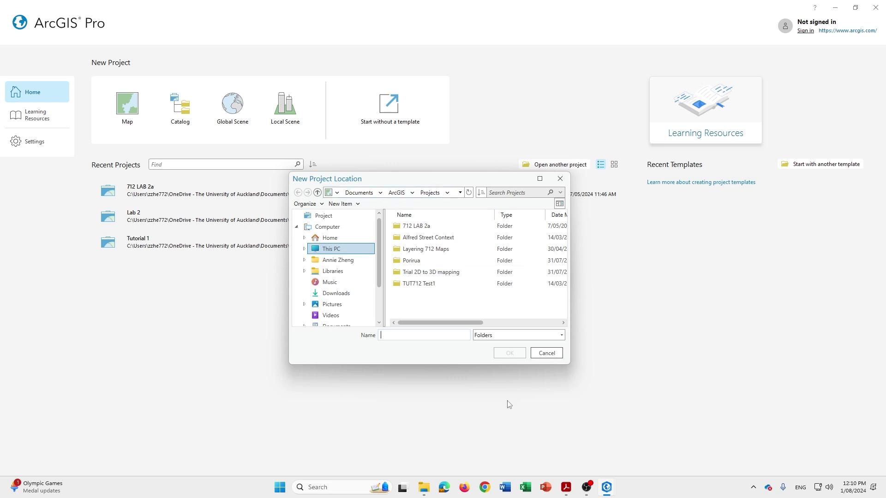
pyautogui.click(549, 353)
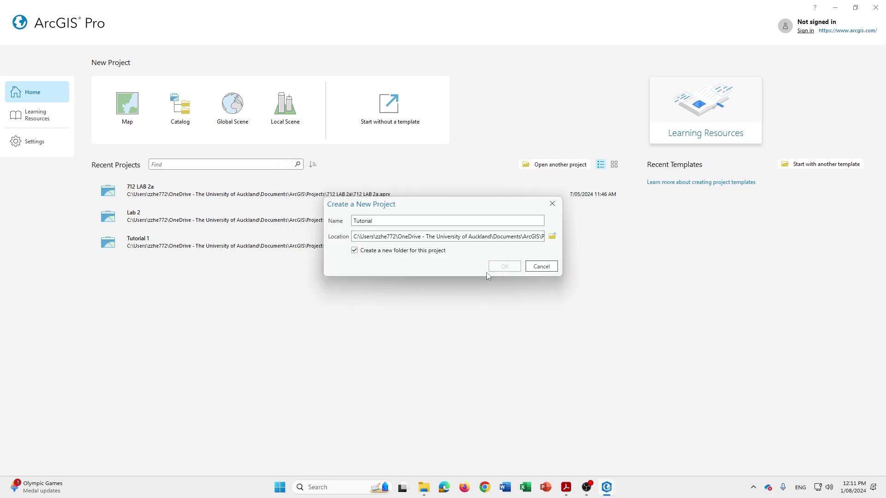
pyautogui.click(432, 224)
pyautogui.press('BackSpace')
pyautogui.click(506, 266)
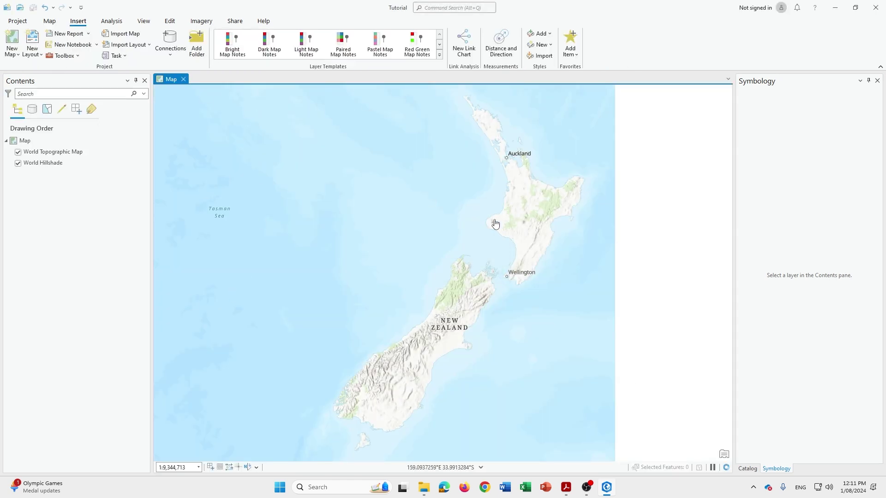
pyautogui.click(566, 487)
pyautogui.scroll(-2, 392, 186)
pyautogui.scroll(1, 392, 187)
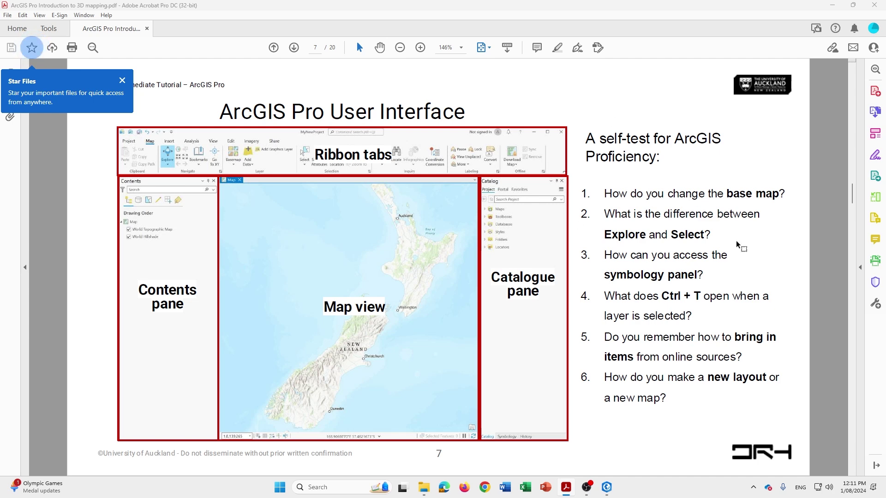
pyautogui.click(606, 487)
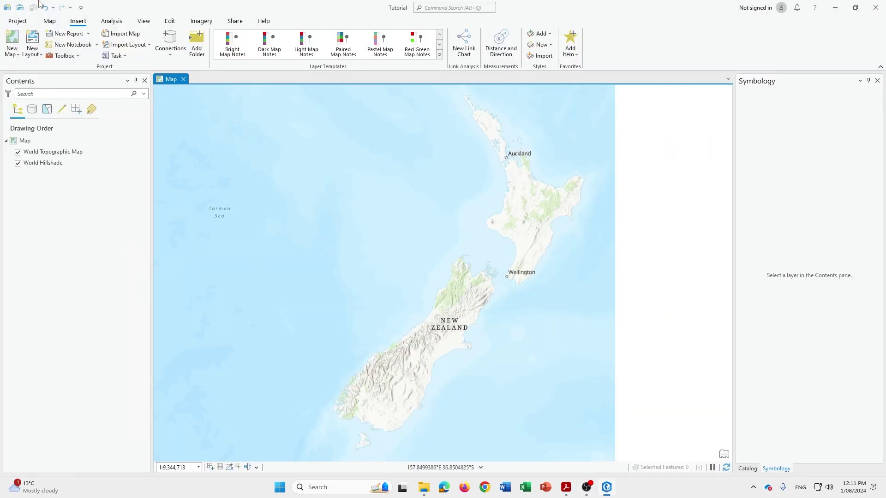
# Browse the Map tab's Basemap gallery and close it without changing the basemap.
pyautogui.click(54, 23)
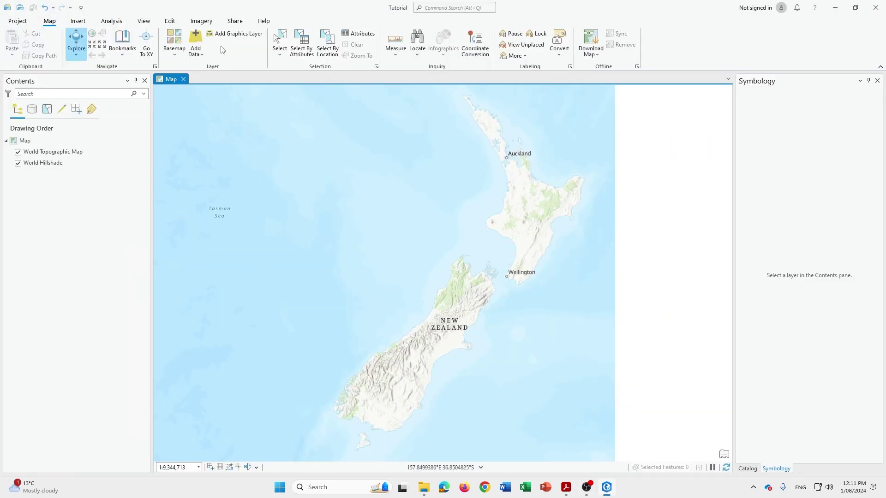
pyautogui.click(185, 50)
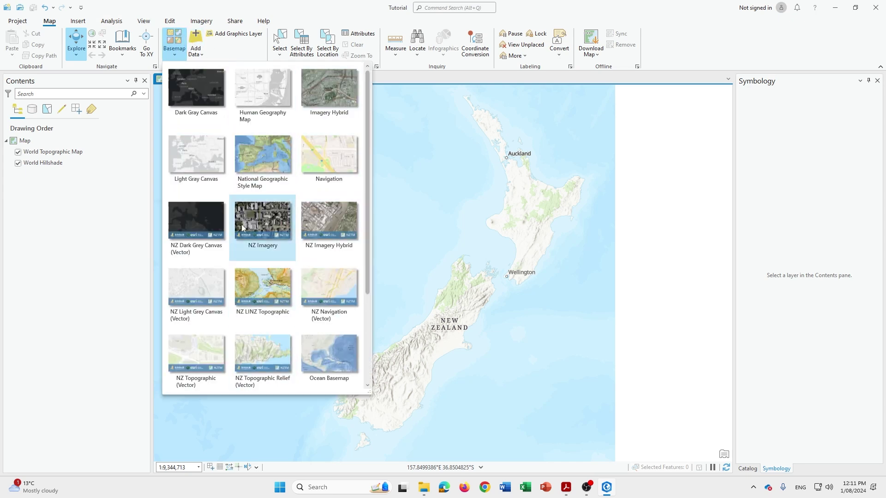
pyautogui.scroll(-4, 283, 292)
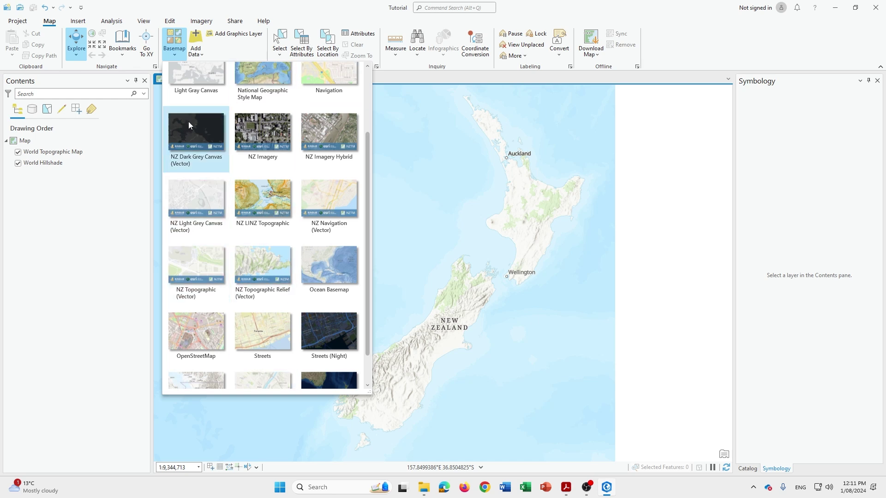
pyautogui.click(405, 114)
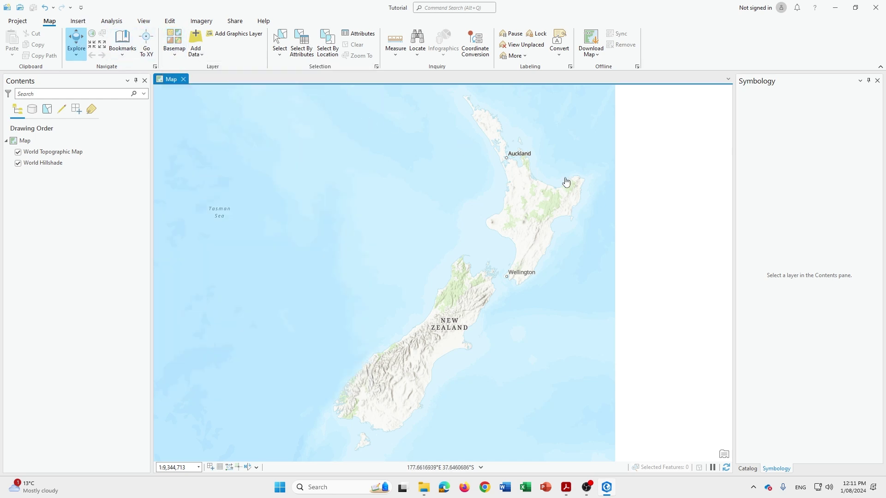
# Zoom the map from New Zealand into central Auckland.
pyautogui.scroll(5, 520, 198)
pyautogui.scroll(8, 503, 212)
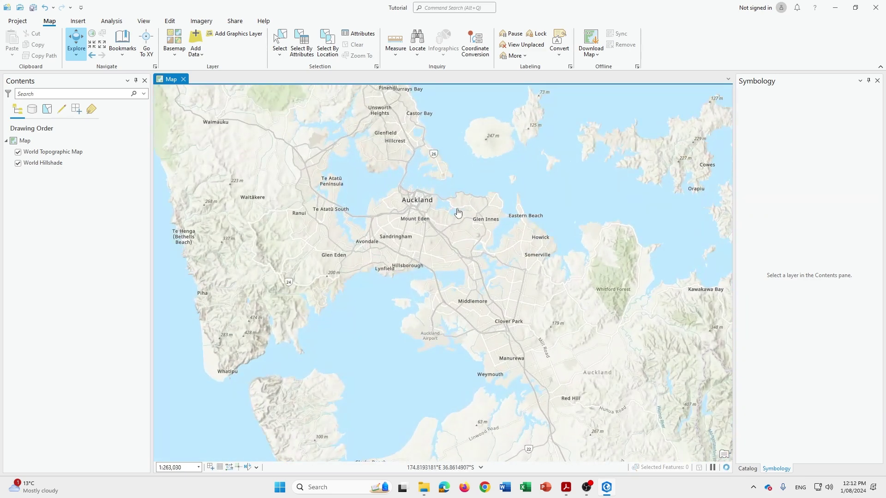
pyautogui.scroll(10, 457, 213)
pyautogui.scroll(2, 369, 223)
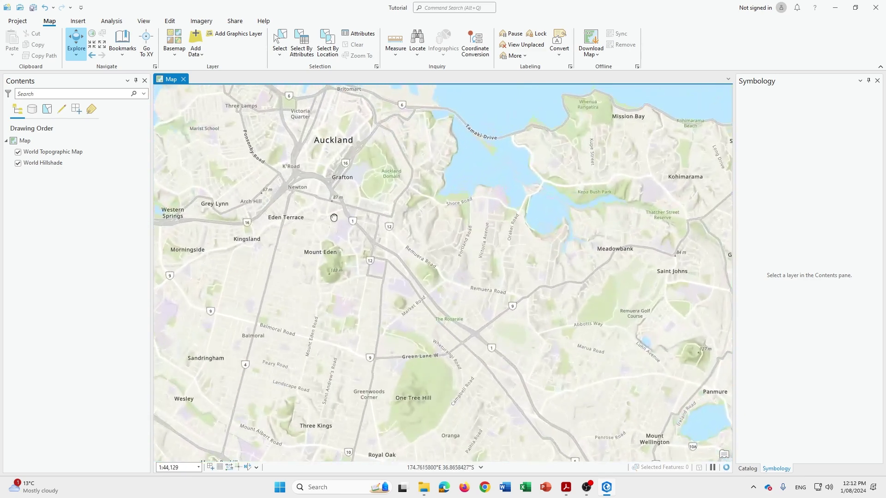
# Draw selection boxes over central Auckland and Mount Eden, then return to the Explore tool.
pyautogui.click(279, 41)
pyautogui.moveTo(318, 150); pyautogui.dragTo(409, 252)
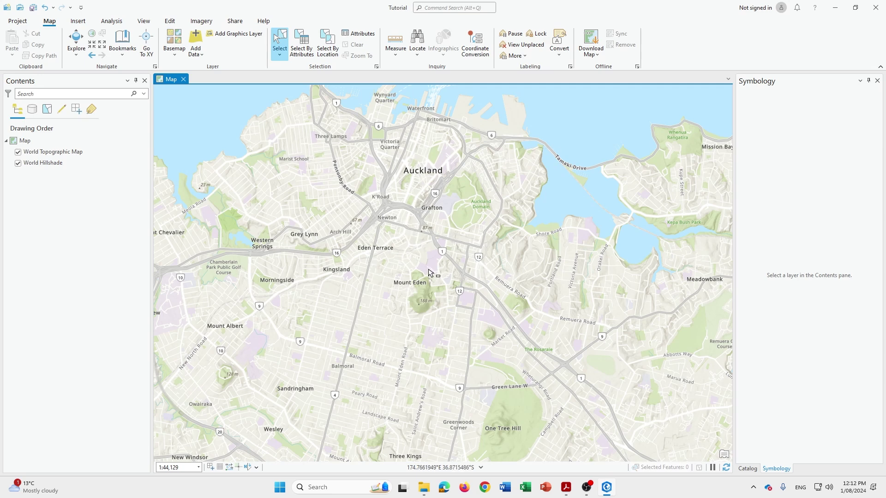
pyautogui.moveTo(386, 238); pyautogui.dragTo(407, 319)
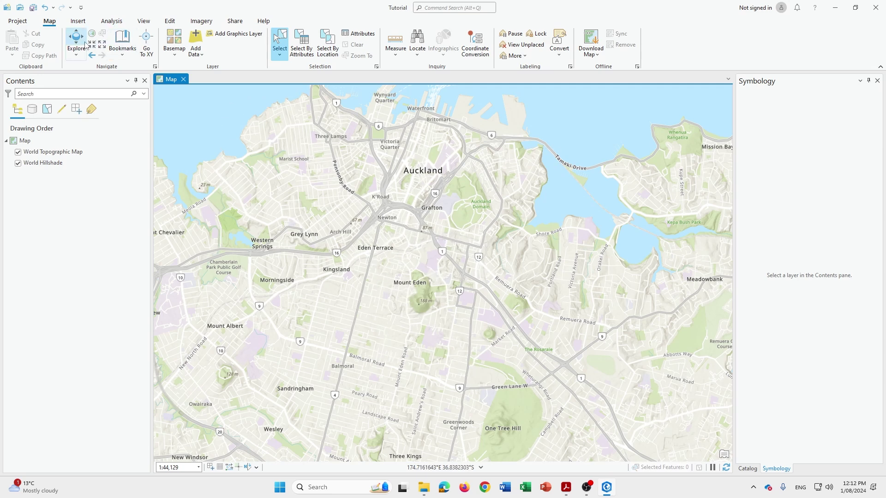
pyautogui.click(83, 44)
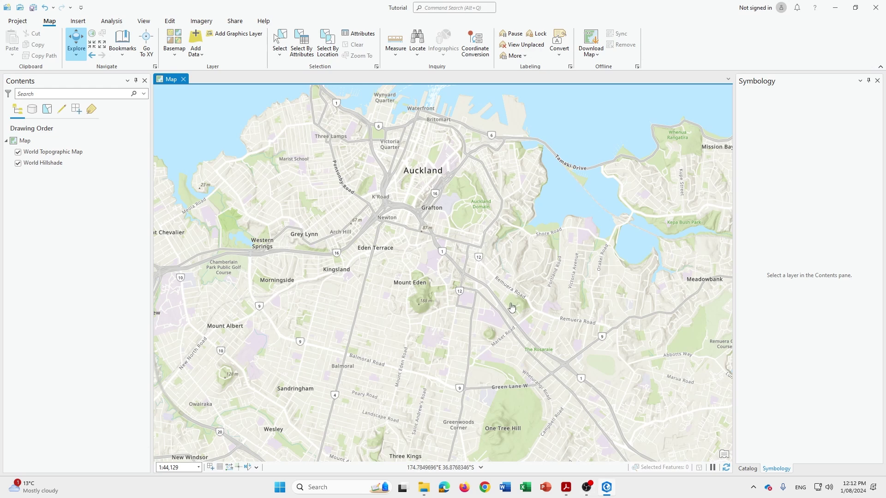
# Bring Acrobat forward and scroll the PDF to page 10, 'Uploading data to ArcGIS Pro'.
pyautogui.click(566, 487)
pyautogui.scroll(-5, 605, 172)
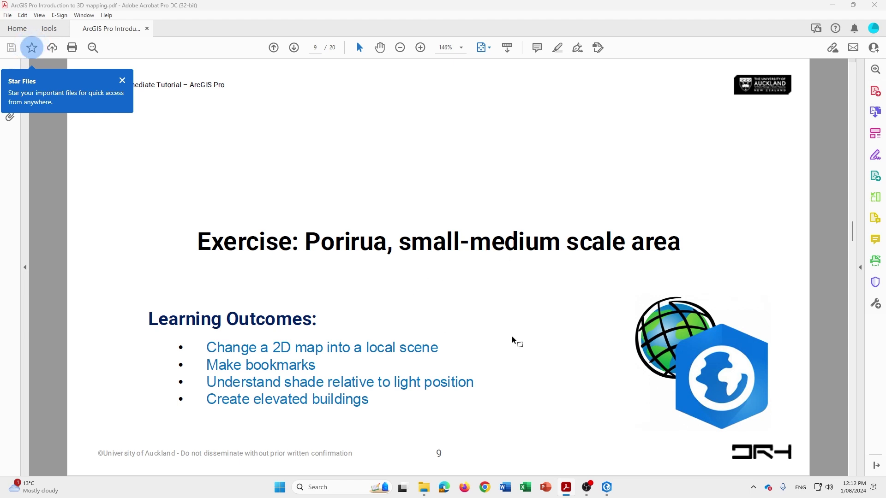
pyautogui.scroll(-1, 546, 303)
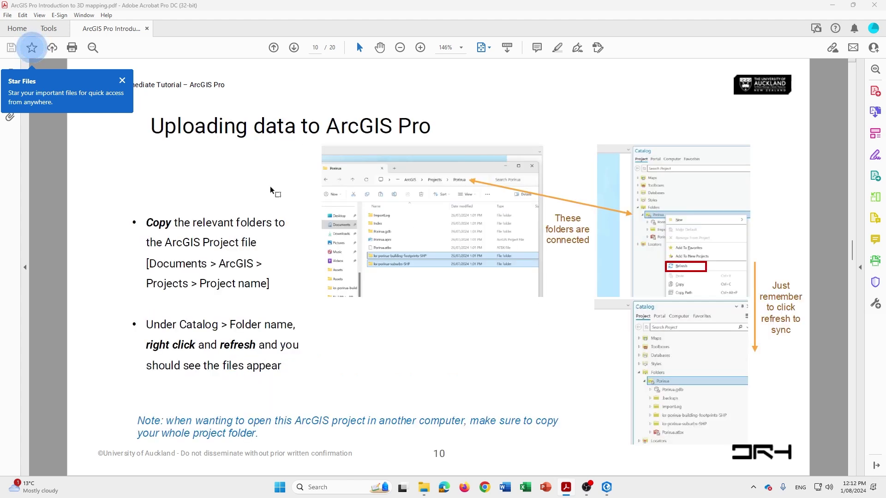
# Open the Scratch (Z:) > 2024 DRH Tutorials > ArcGIS Wk 3 Tutorial folder.
pyautogui.click(423, 487)
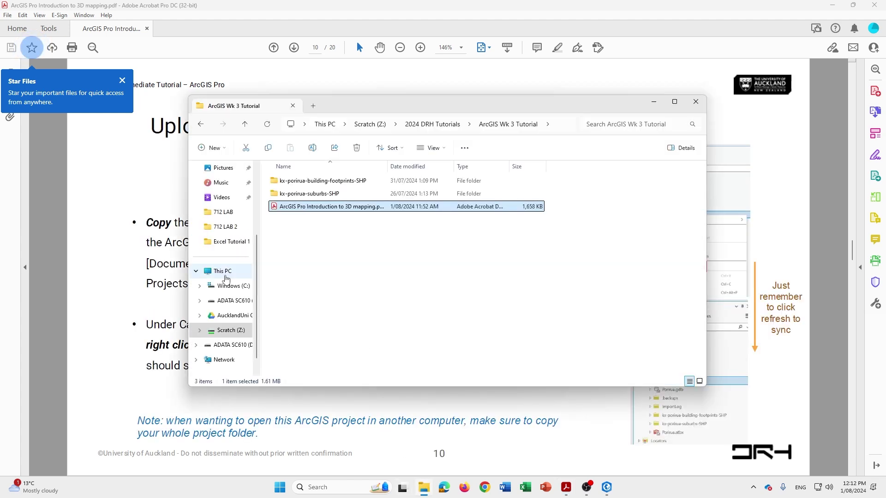
pyautogui.click(217, 271)
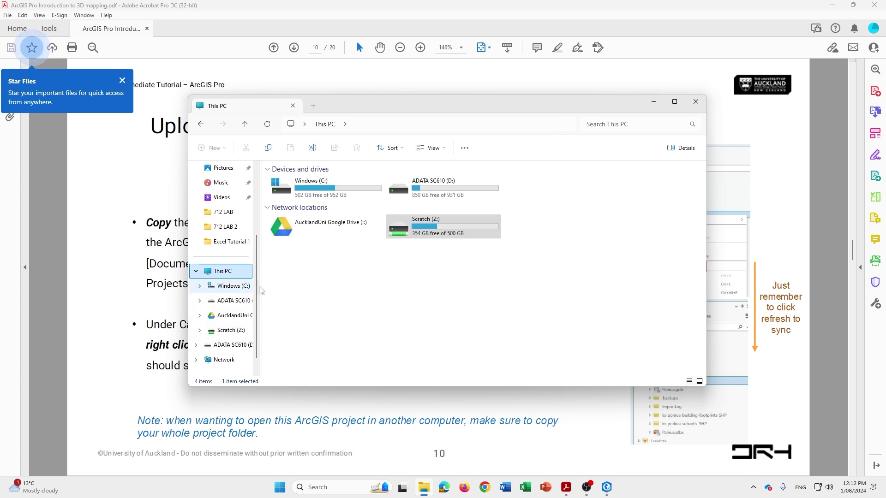
pyautogui.click(418, 236)
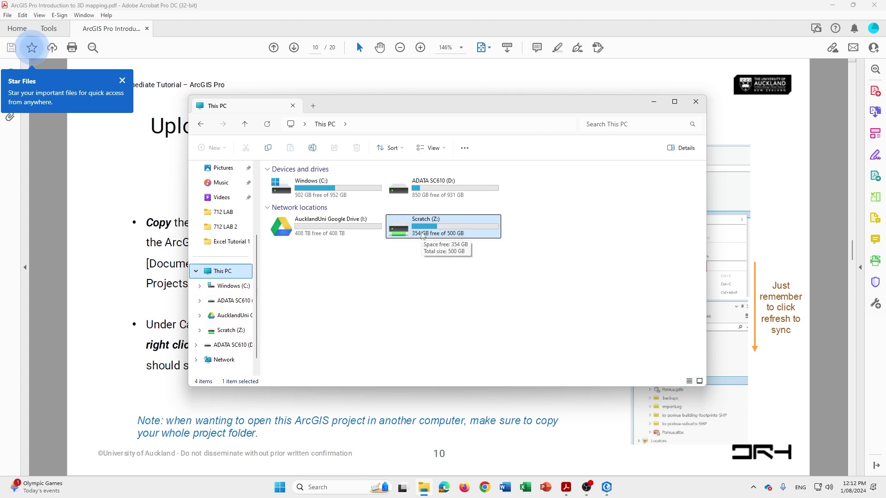
pyautogui.doubleClick(421, 233)
pyautogui.doubleClick(298, 180)
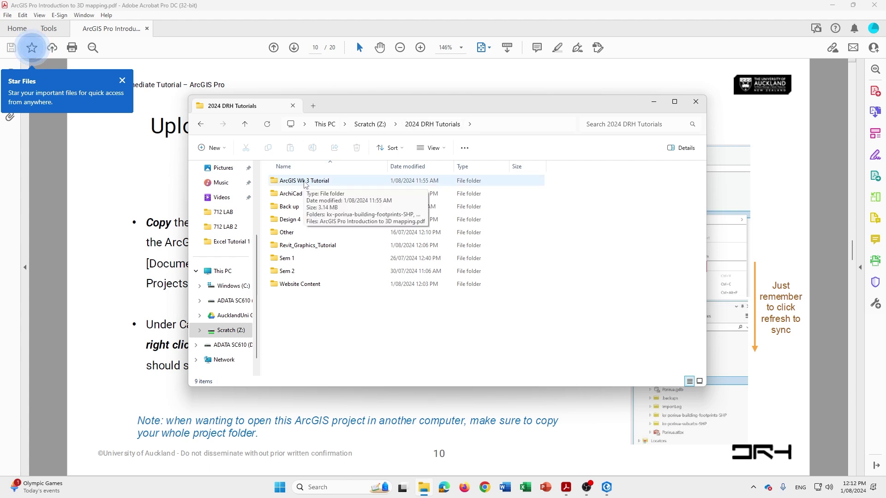
pyautogui.doubleClick(304, 181)
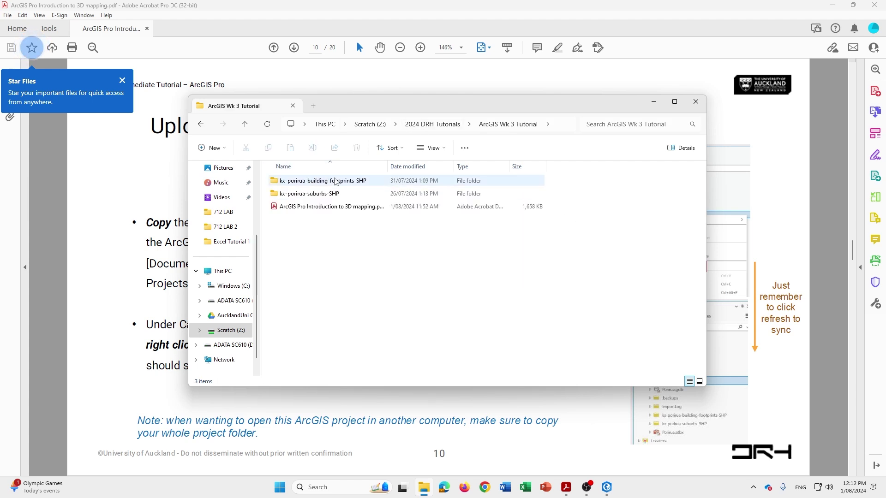
# Copy the kx-porirua-building-footprints-SHP and kx-porirua-suburbs-SHP folders.
pyautogui.click(333, 181)
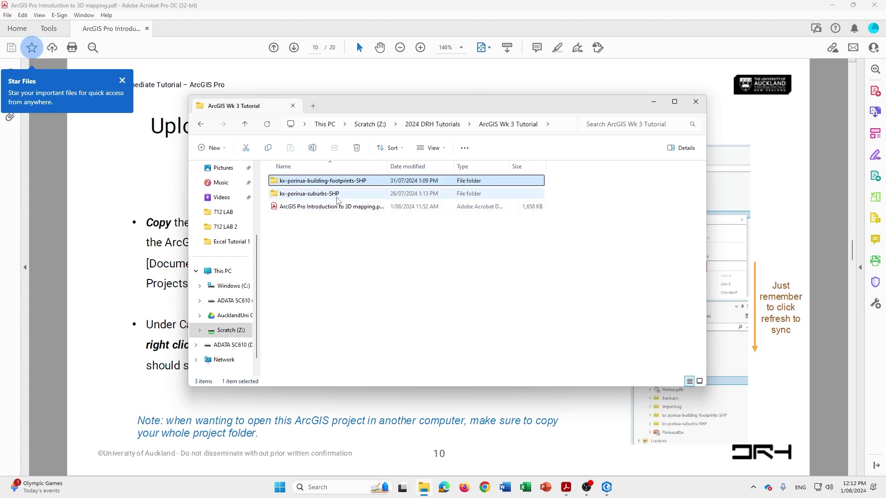
pyautogui.keyDown('ctrl'); pyautogui.click(323, 194); pyautogui.keyUp('ctrl')
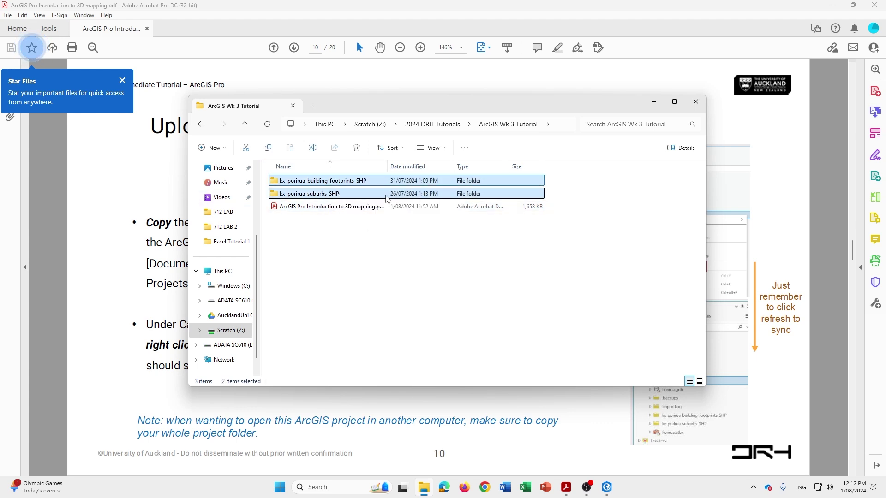
pyautogui.hotkey('ctrl', 'c')
pyautogui.scroll(3, 223, 287)
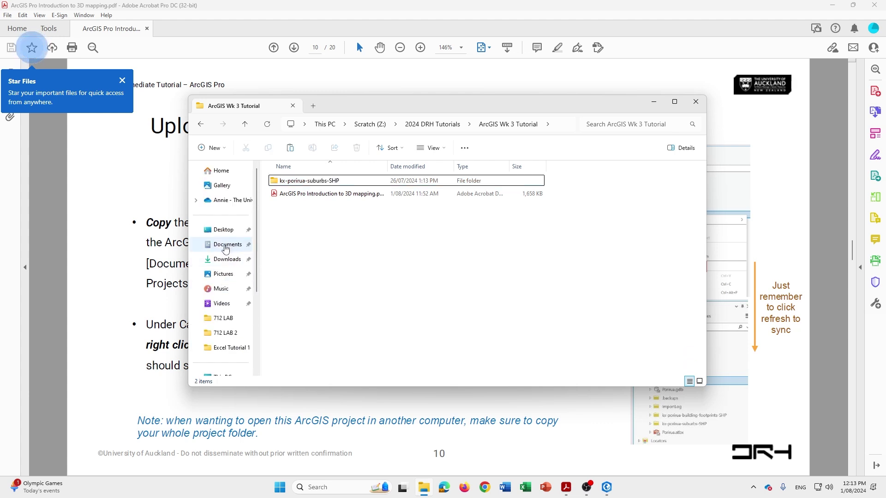
# Go to Documents > ArcGIS > Projects, select Tutorial, and skip the folder that failed to copy.
pyautogui.click(226, 248)
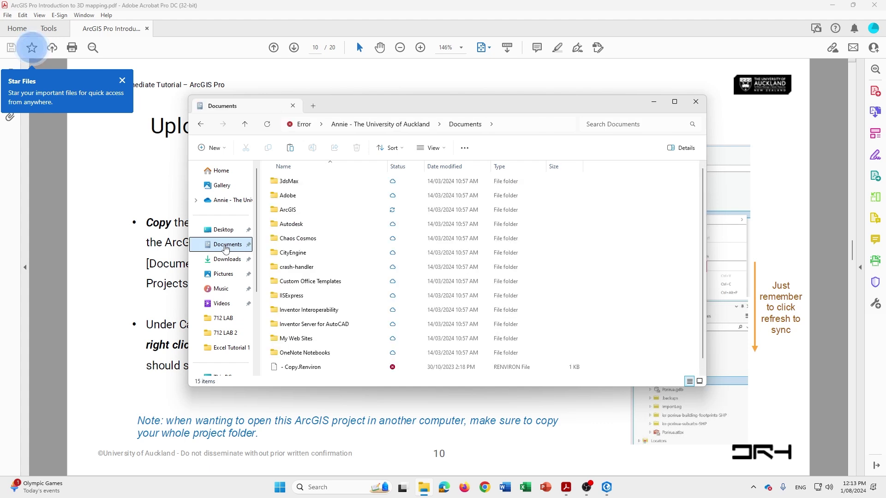
pyautogui.click(304, 209)
pyautogui.doubleClick(316, 206)
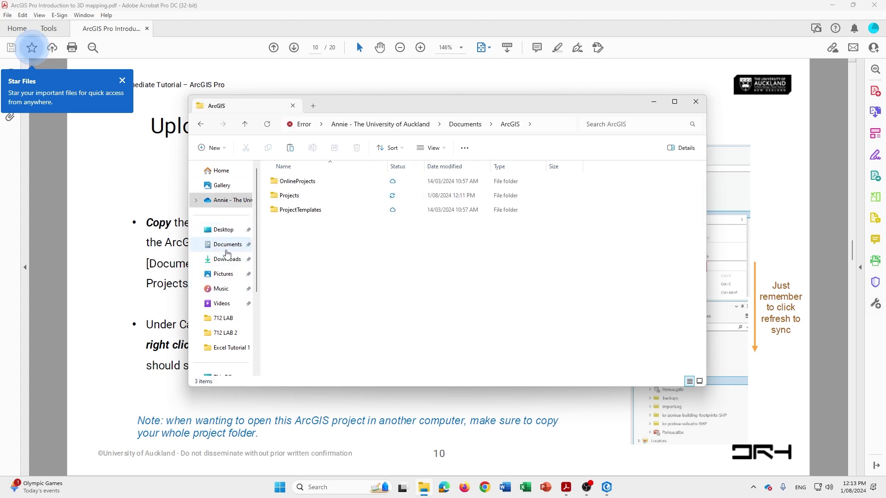
pyautogui.doubleClick(318, 195)
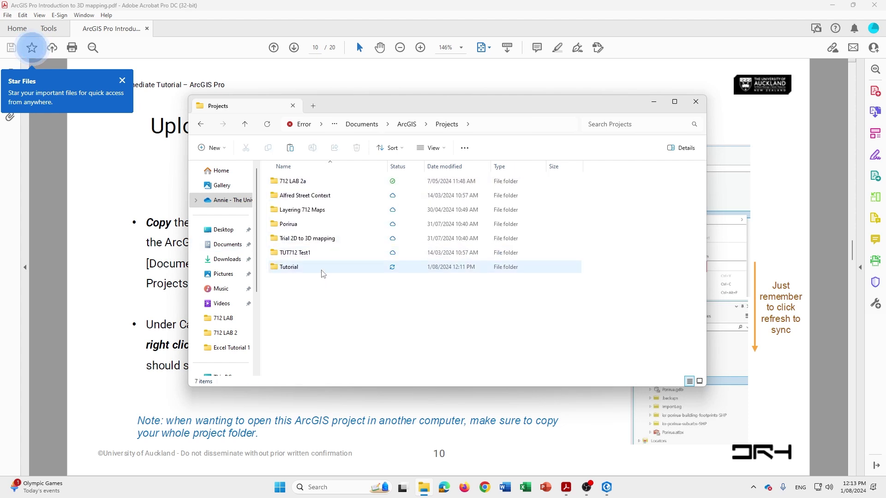
pyautogui.click(415, 267)
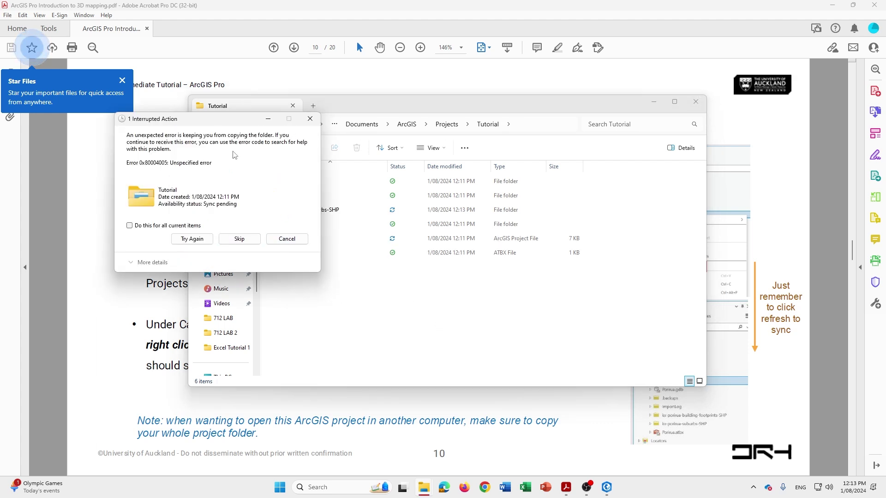
pyautogui.click(258, 240)
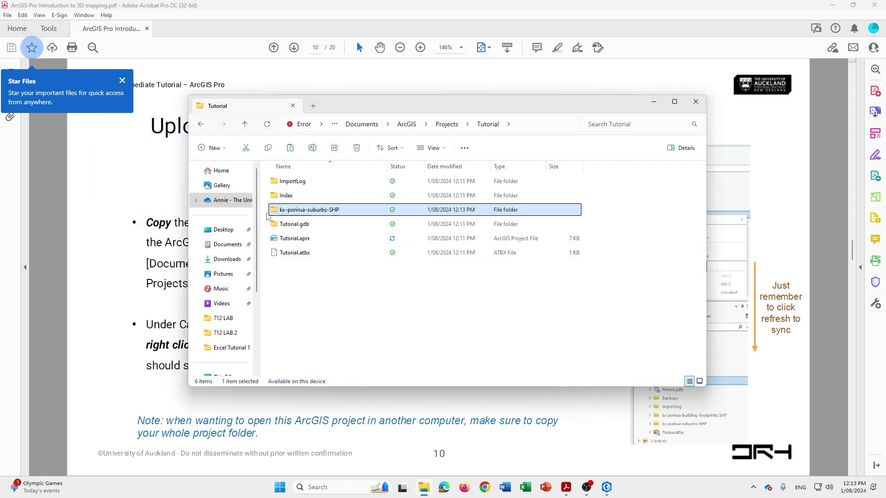
# Reopen the Documents > ArcGIS > Projects > Tutorial folder.
pyautogui.click(238, 243)
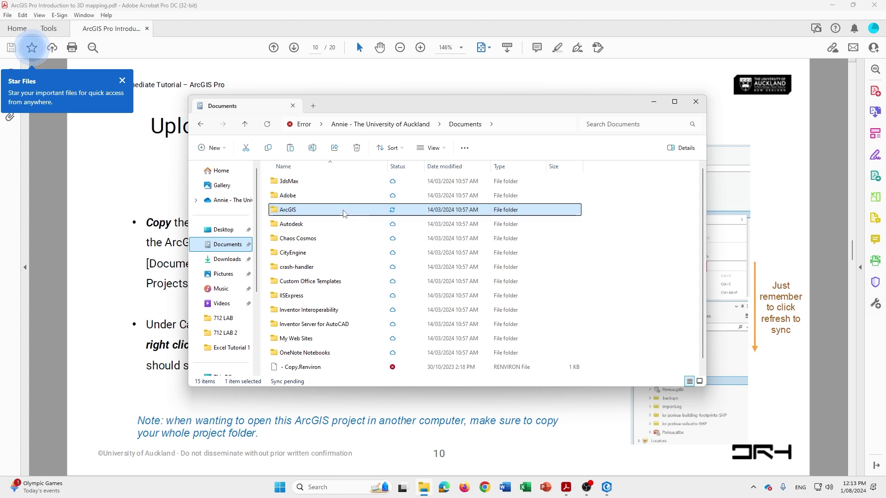
pyautogui.click(227, 244)
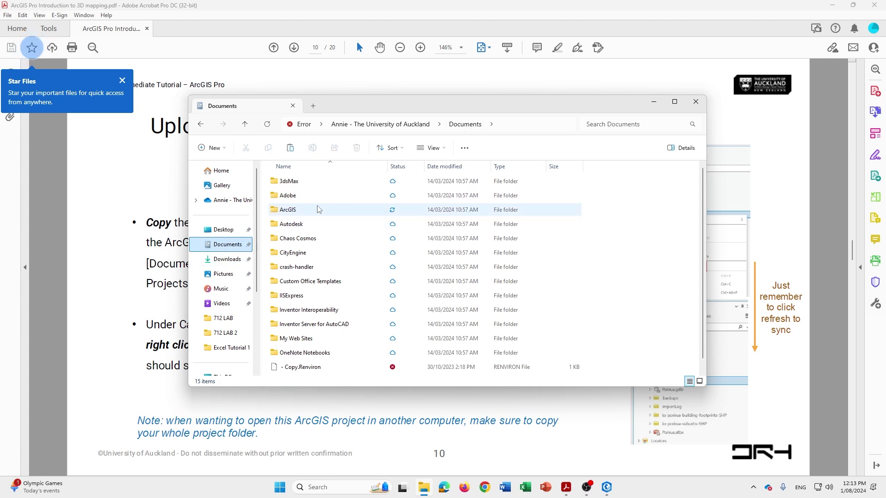
pyautogui.doubleClick(294, 210)
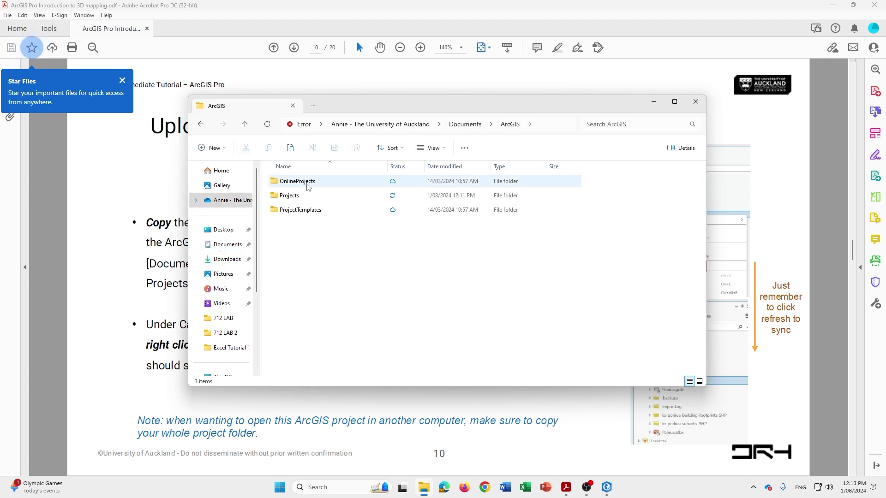
pyautogui.click(311, 199)
pyautogui.doubleClick(311, 198)
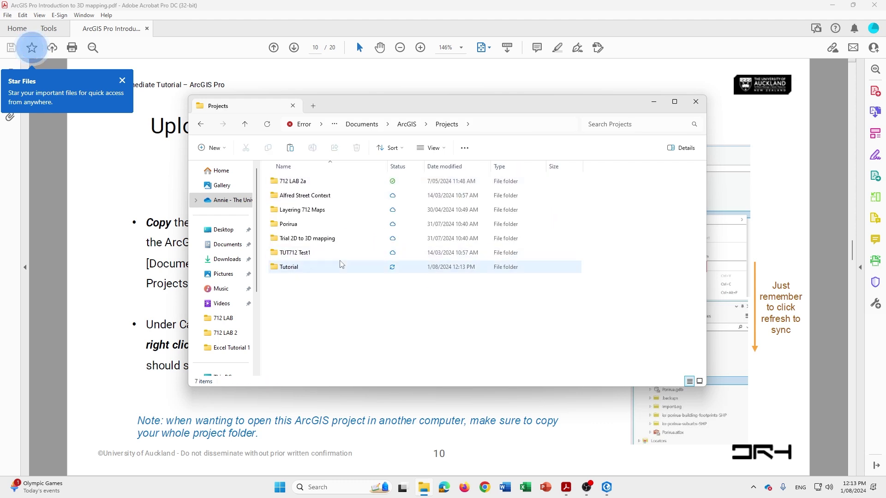
pyautogui.click(296, 267)
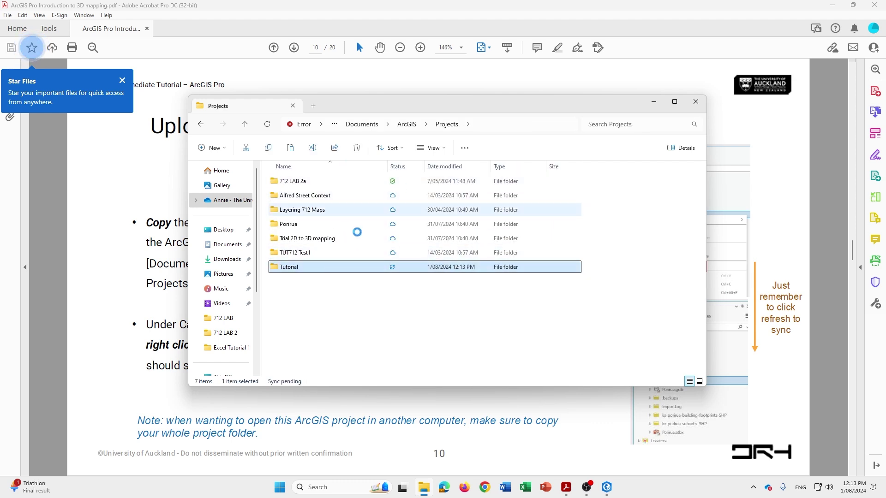
pyautogui.doubleClick(296, 267)
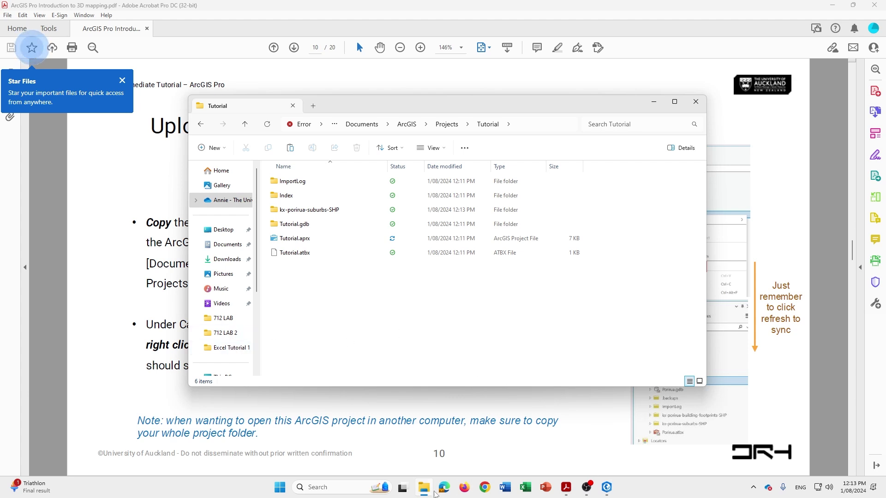
# Paste the SHP folders into Tutorial, replace existing files, and switch to ArcGIS Pro.
pyautogui.moveTo(424, 488)
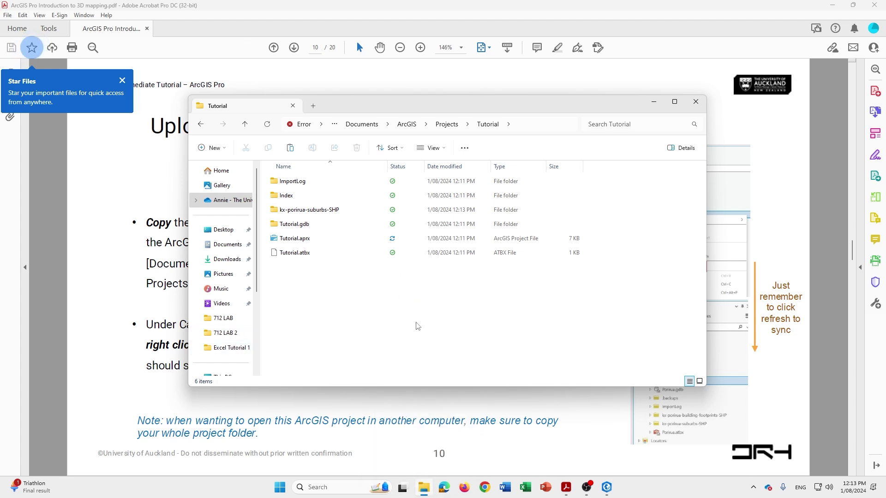
pyautogui.hotkey('ctrl', 'v')
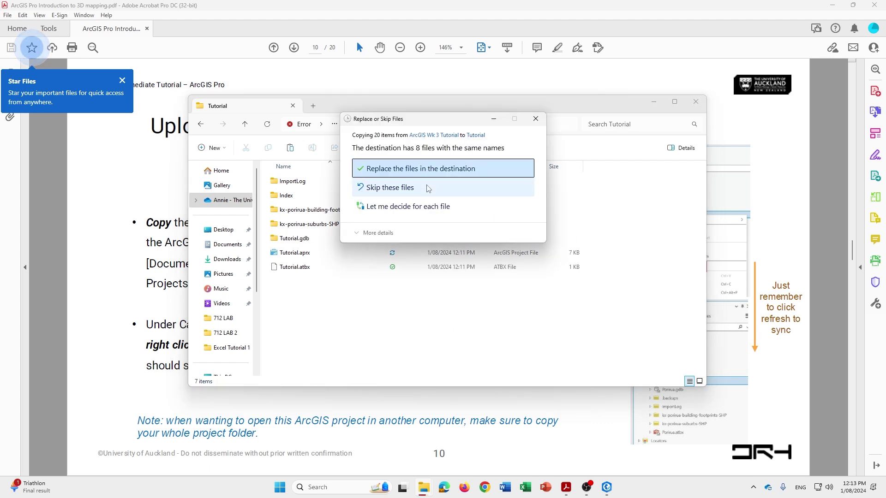
pyautogui.press('Return')
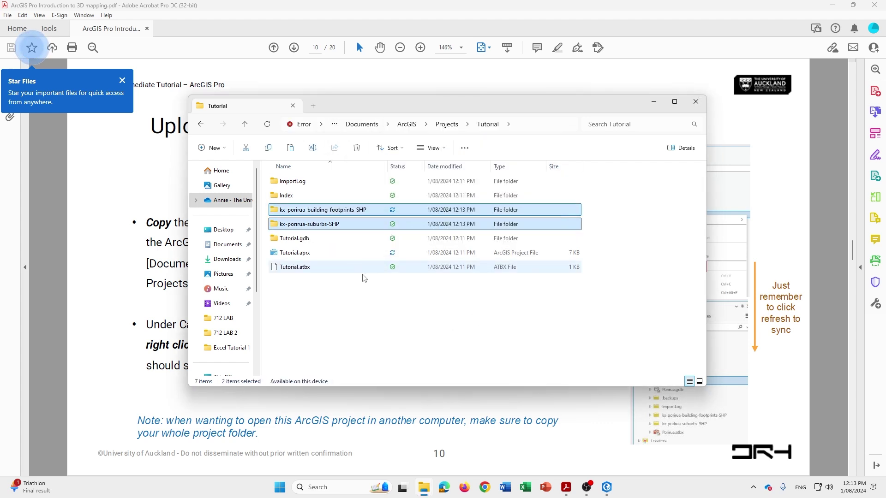
pyautogui.click(605, 488)
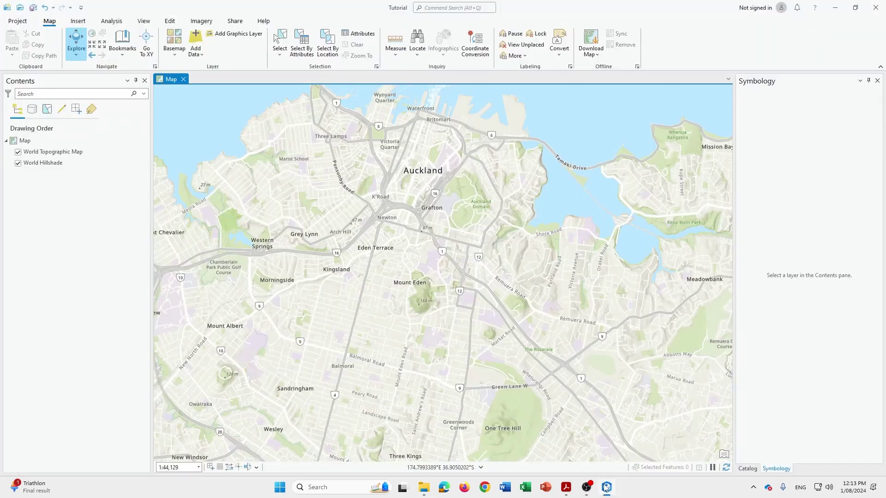
# Close Symbology and expand Folders > Tutorial in the Catalog to check both Porirua SHP folders.
pyautogui.click(876, 80)
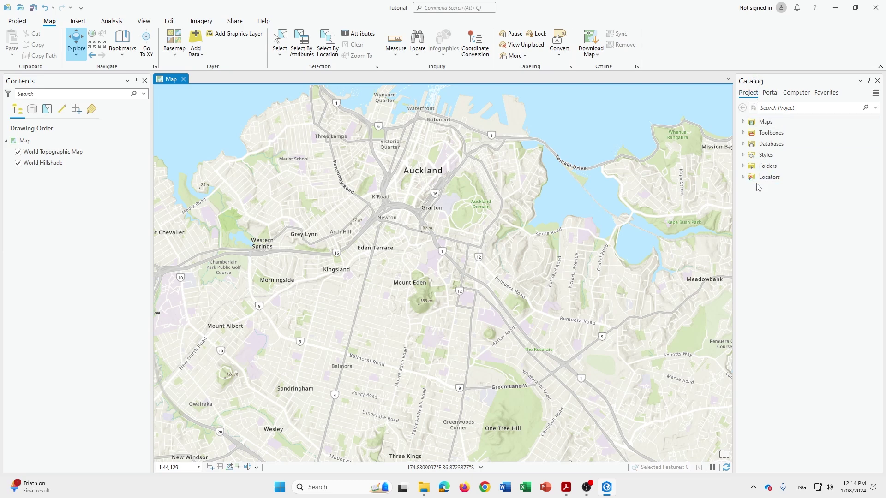
pyautogui.click(743, 167)
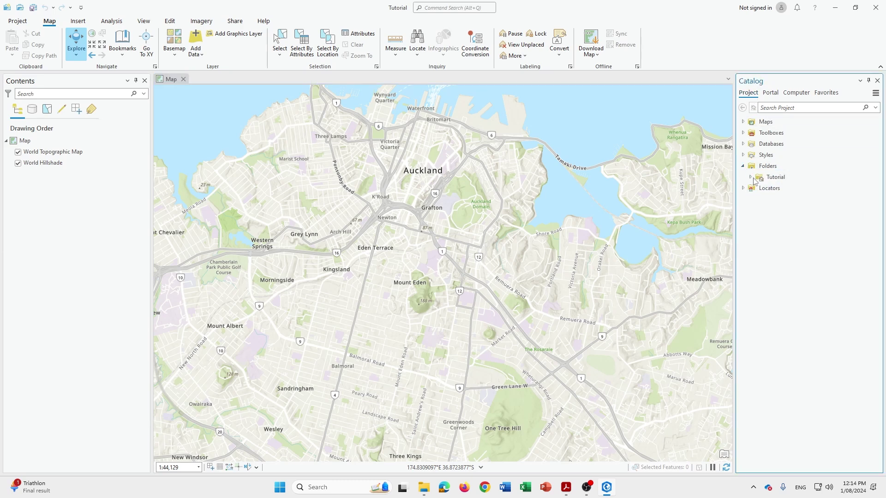
pyautogui.click(751, 177)
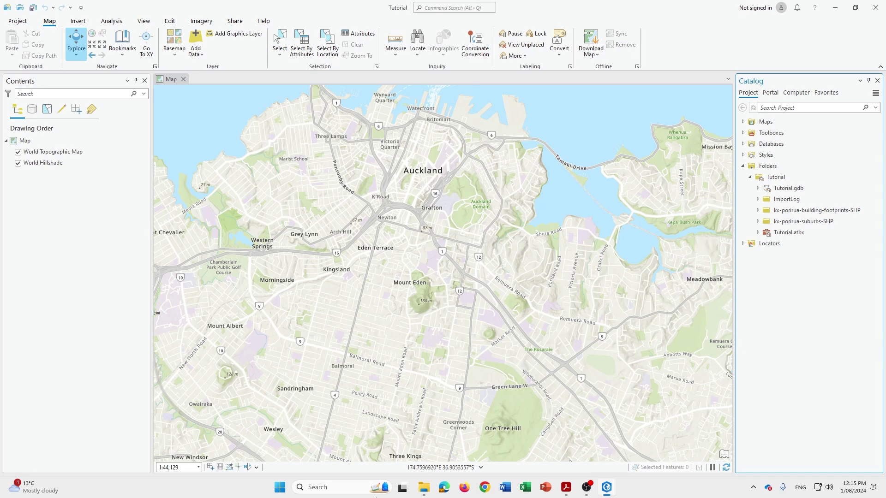
pyautogui.click(423, 488)
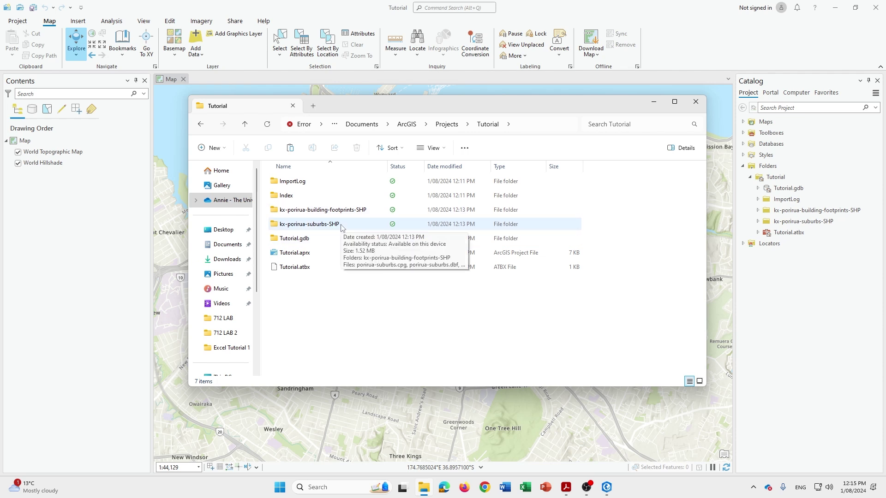
# Paste the building-footprints folder back into Z: > 2024 DRH Tutorials > ArcGIS Wk 3 Tutorial.
pyautogui.click(322, 209)
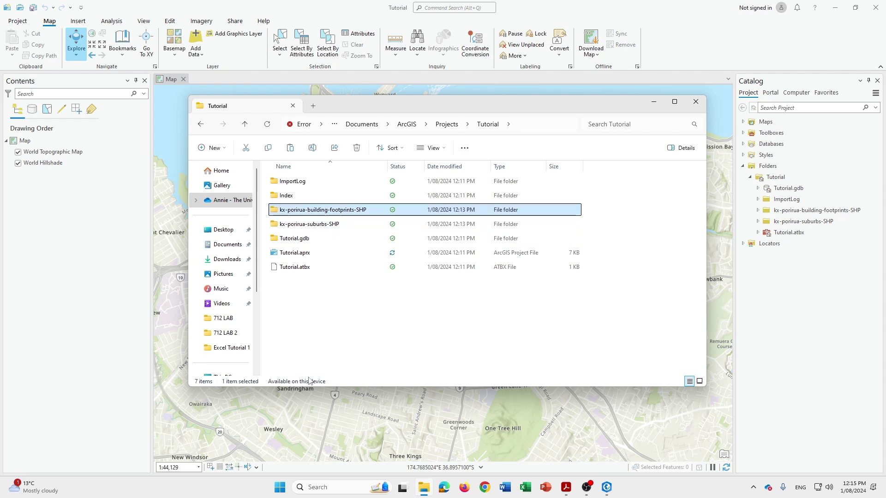
pyautogui.scroll(-2, 235, 355)
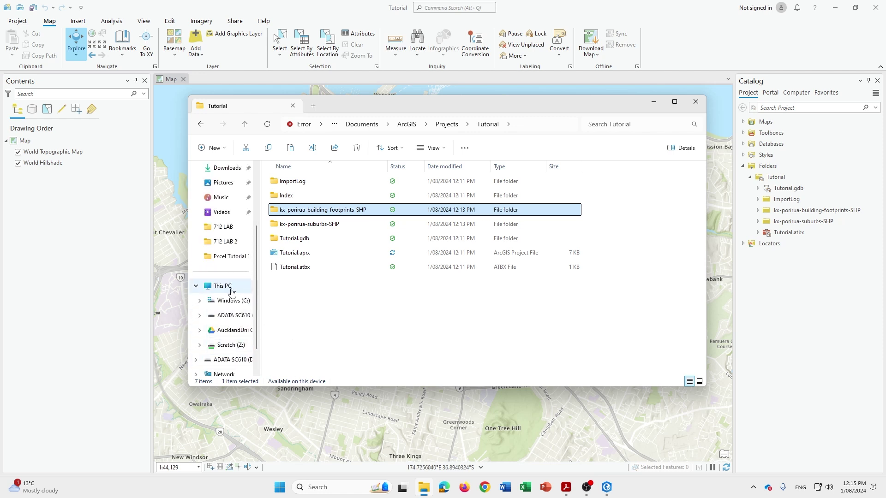
pyautogui.click(231, 345)
pyautogui.doubleClick(313, 181)
pyautogui.doubleClick(317, 194)
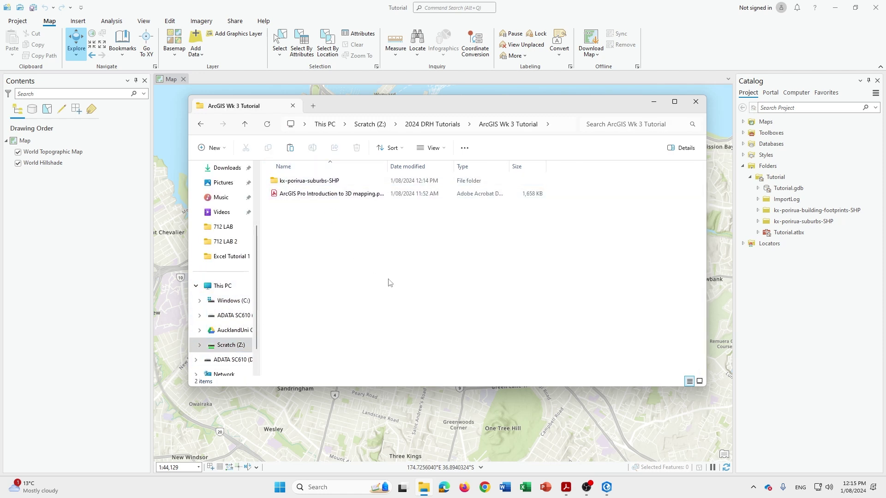
pyautogui.hotkey('ctrl', 'v')
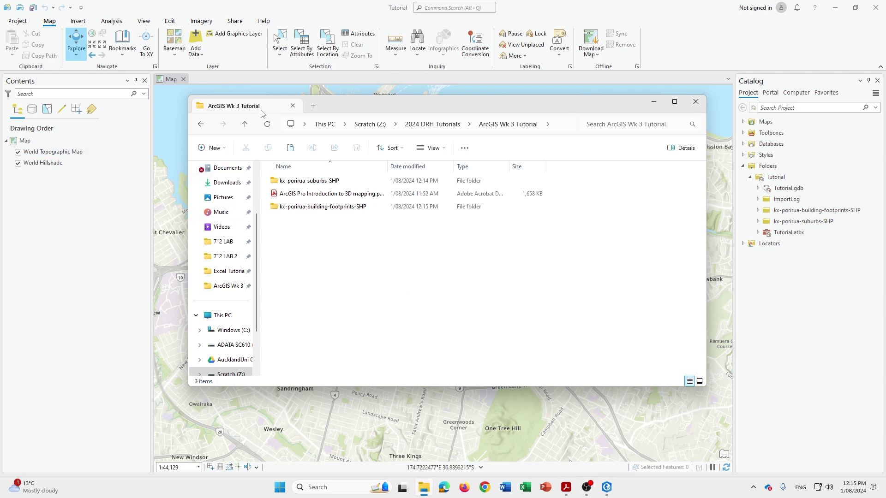
# Open a new Explorer window at Documents > ArcGIS > Projects > Tutorial.
pyautogui.rightClick(423, 487)
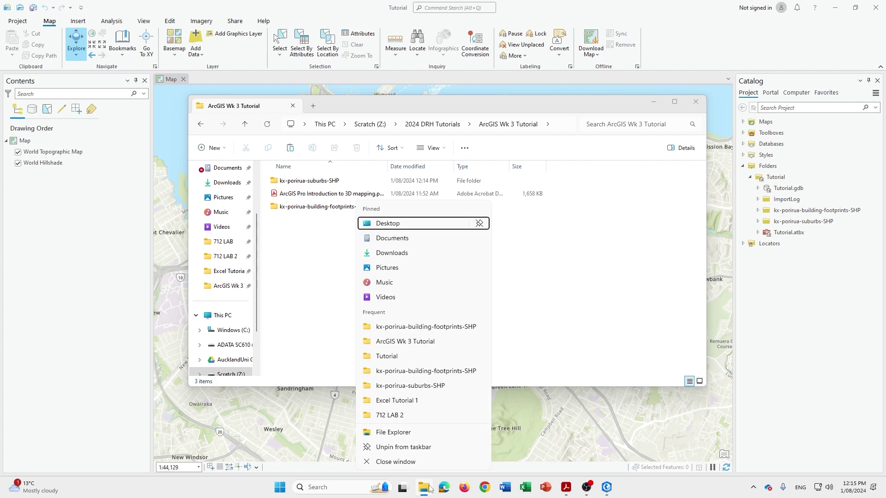
pyautogui.click(435, 342)
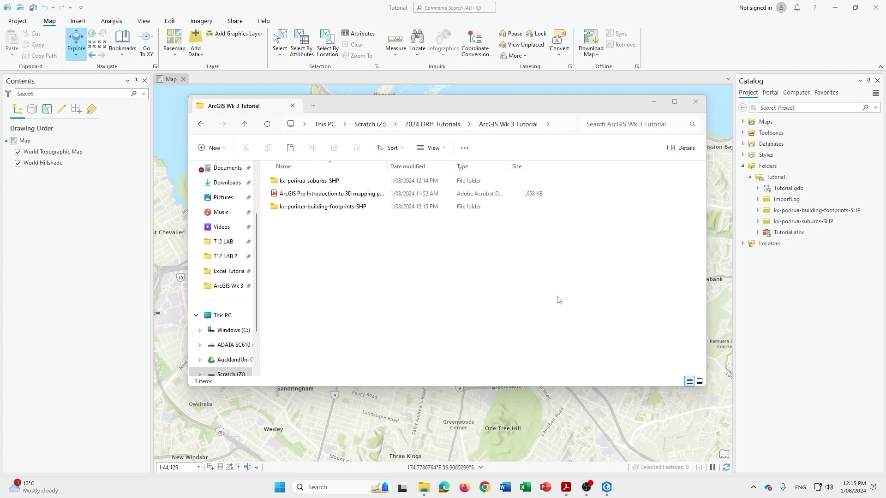
pyautogui.click(238, 225)
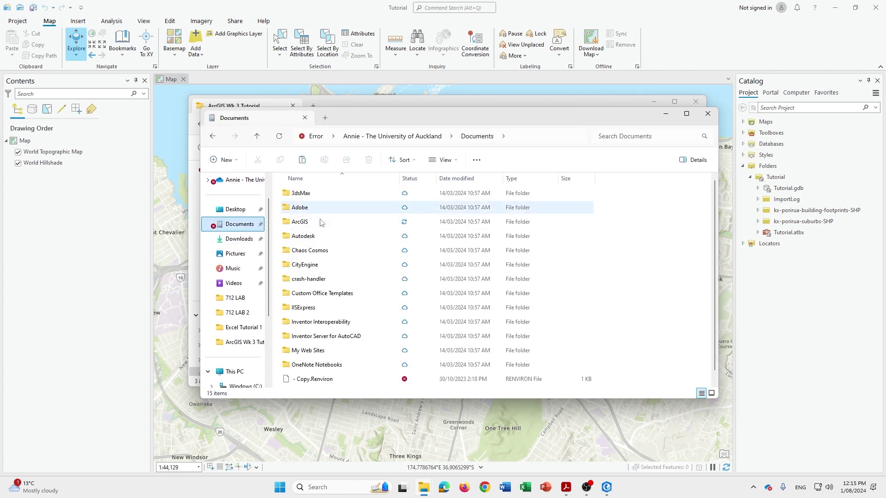
pyautogui.doubleClick(321, 223)
pyautogui.click(366, 213)
pyautogui.doubleClick(366, 211)
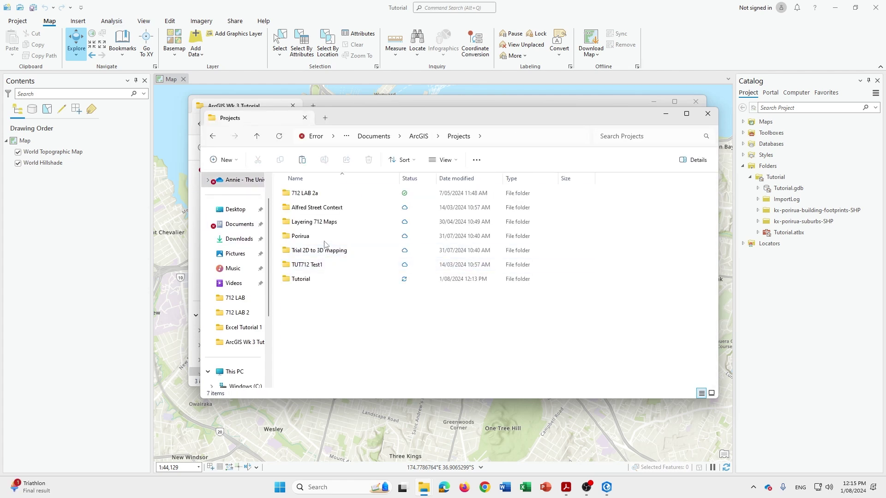
pyautogui.click(328, 279)
pyautogui.doubleClick(328, 279)
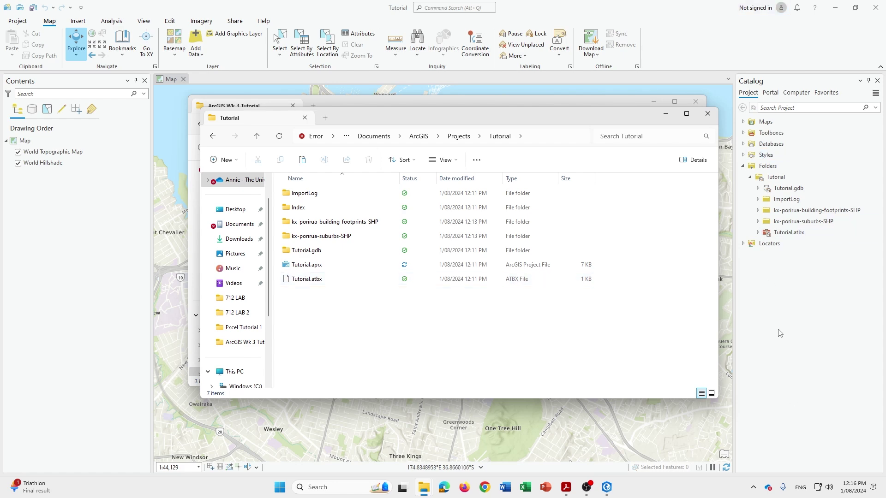
# Expand both kx-porirua SHP folders in the Catalog and add porirua-building-footprints.shp to the map.
pyautogui.click(783, 298)
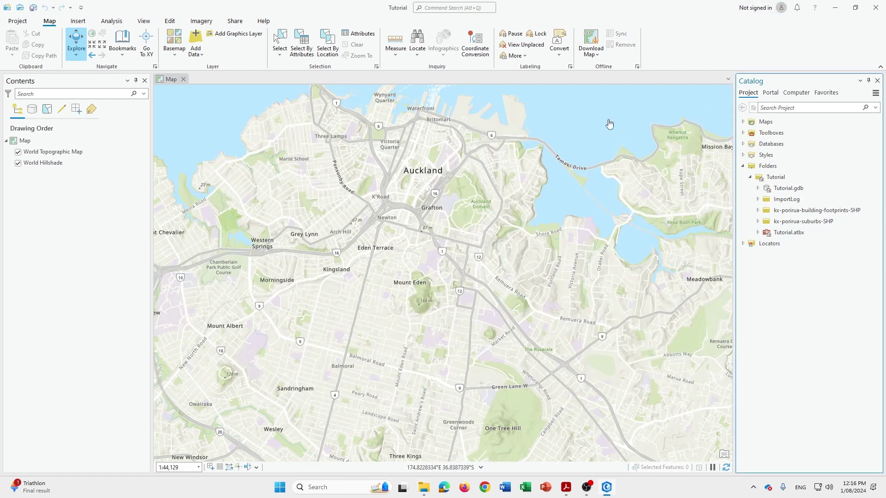
pyautogui.click(757, 210)
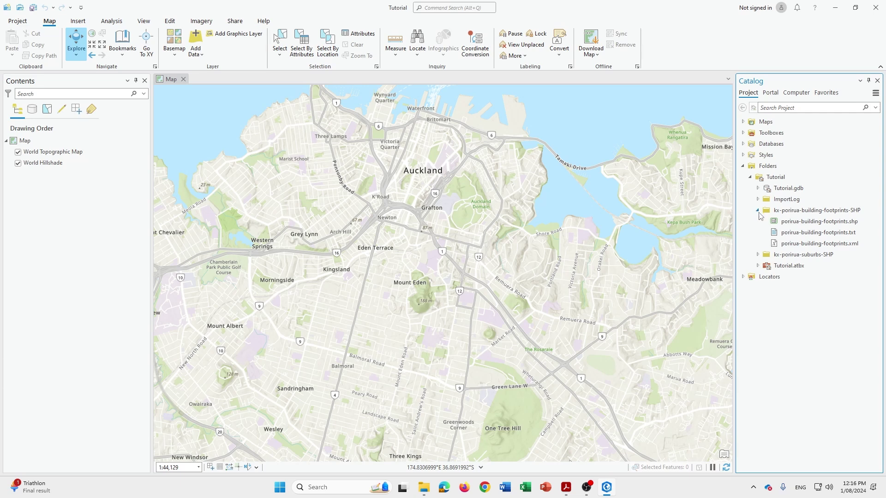
pyautogui.click(757, 255)
pyautogui.click(826, 223)
pyautogui.moveTo(828, 225)
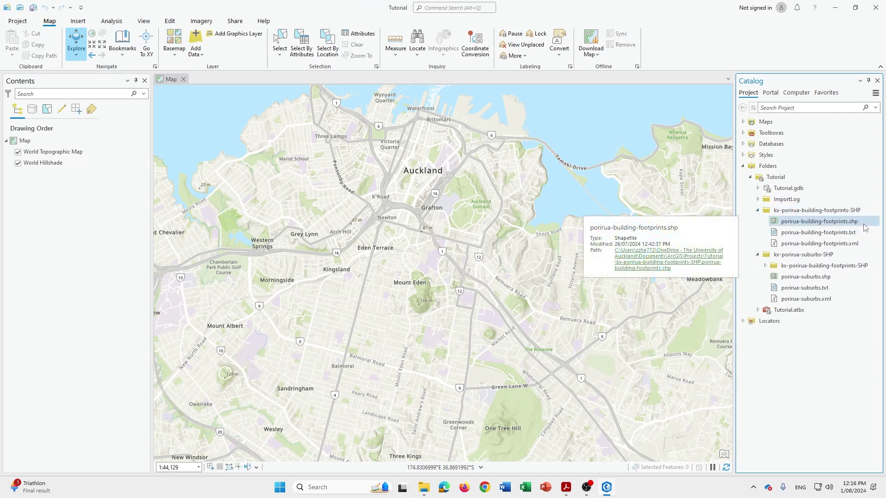
pyautogui.click(851, 277)
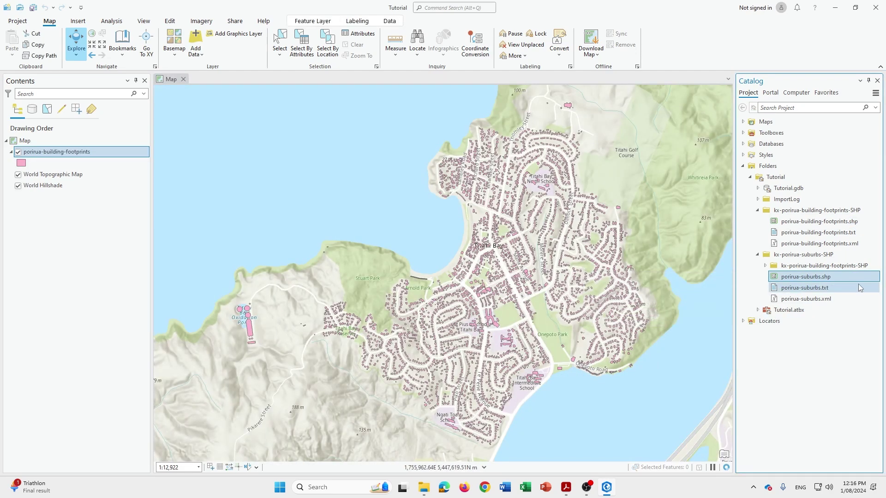
pyautogui.moveTo(851, 274)
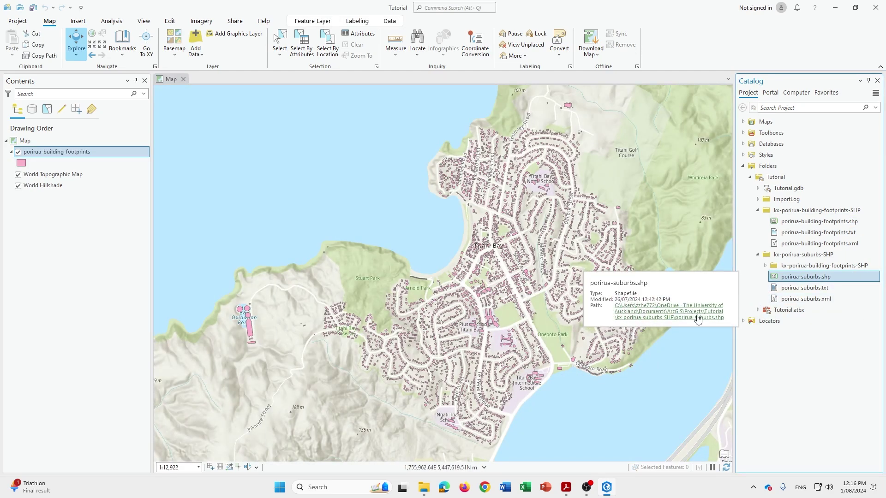
# Add porirua-suburbs.shp to the map from the Catalog.
pyautogui.rightClick(810, 177)
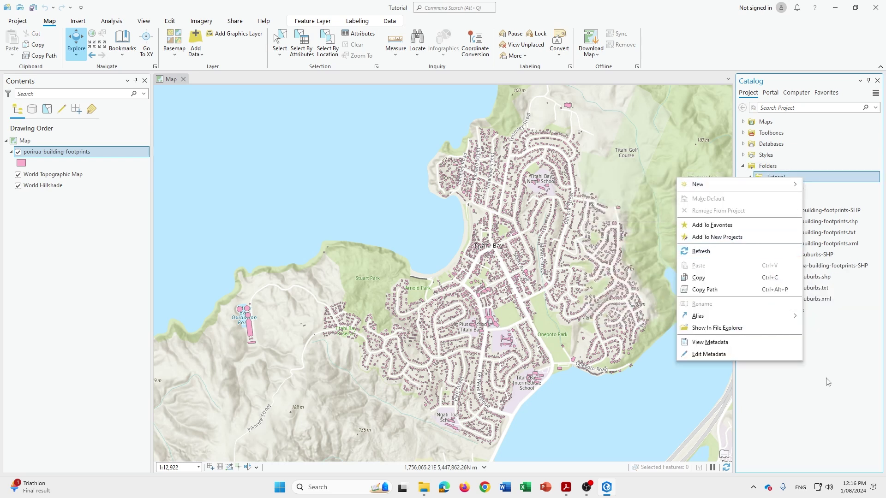
pyautogui.click(844, 346)
pyautogui.doubleClick(811, 277)
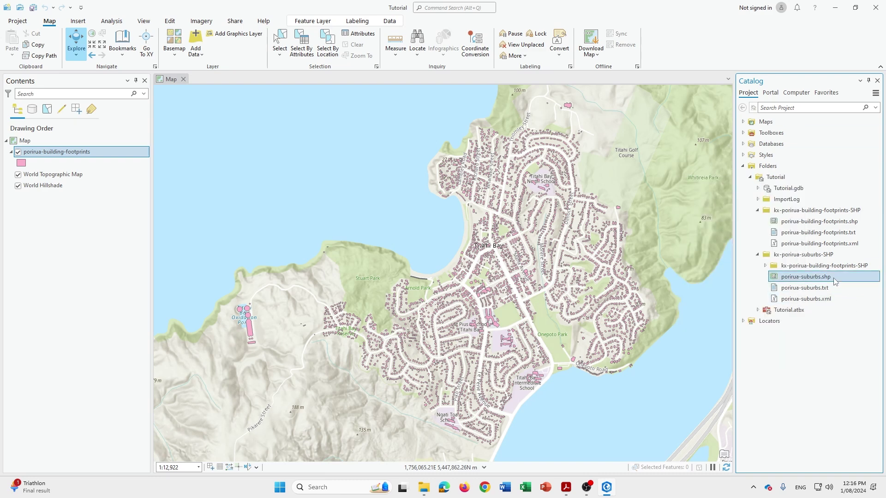
pyautogui.rightClick(812, 177)
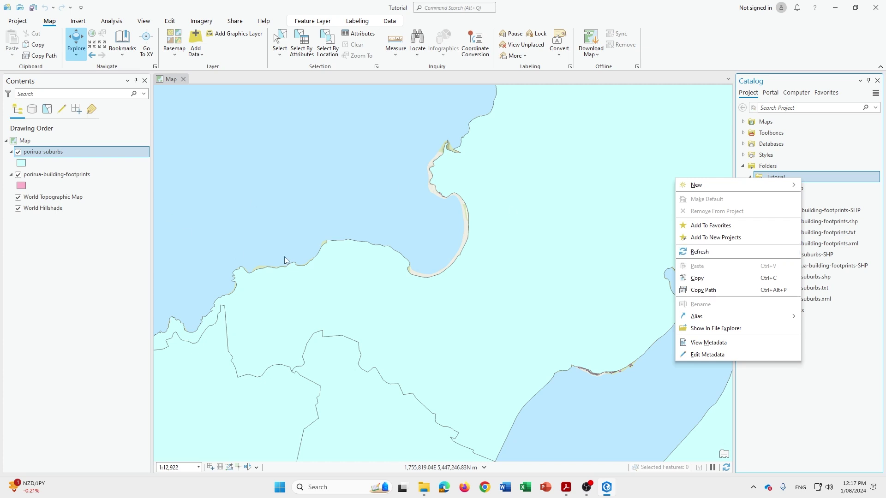
pyautogui.click(754, 251)
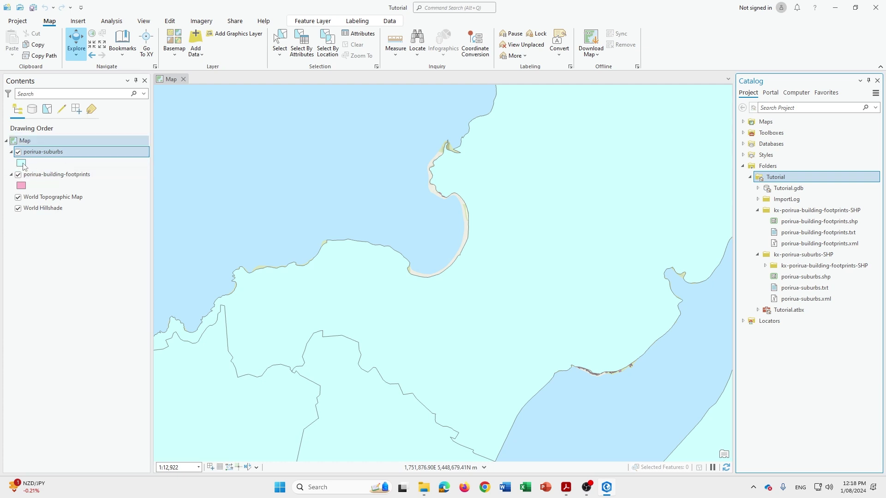
# Move porirua-suburbs below the building footprints, then open the suburbs symbol gallery.
pyautogui.moveTo(46, 167); pyautogui.dragTo(50, 192)
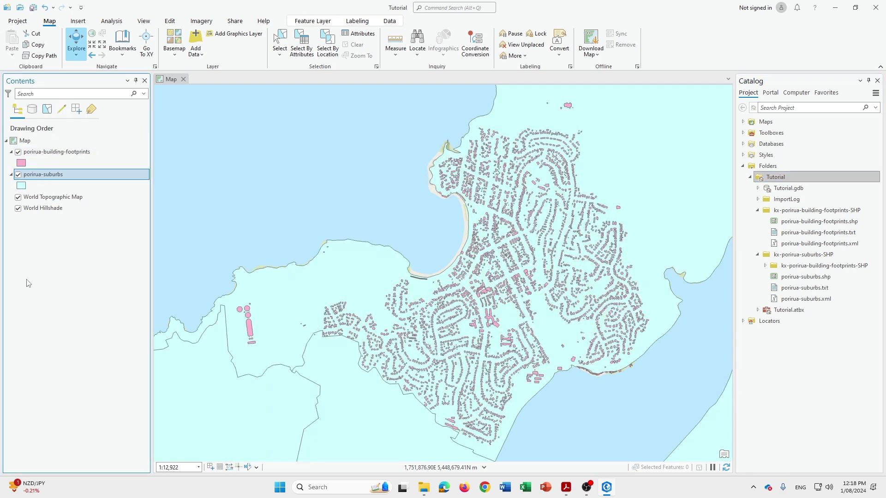
pyautogui.click(18, 152)
pyautogui.click(18, 152)
pyautogui.click(22, 186)
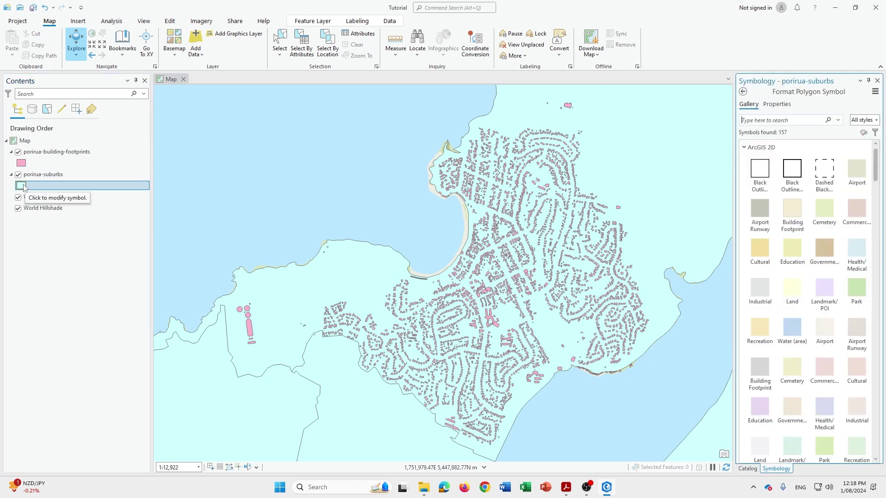
# Give porirua-suburbs the Black Outline gallery symbol so it draws hollow.
pyautogui.click(39, 175)
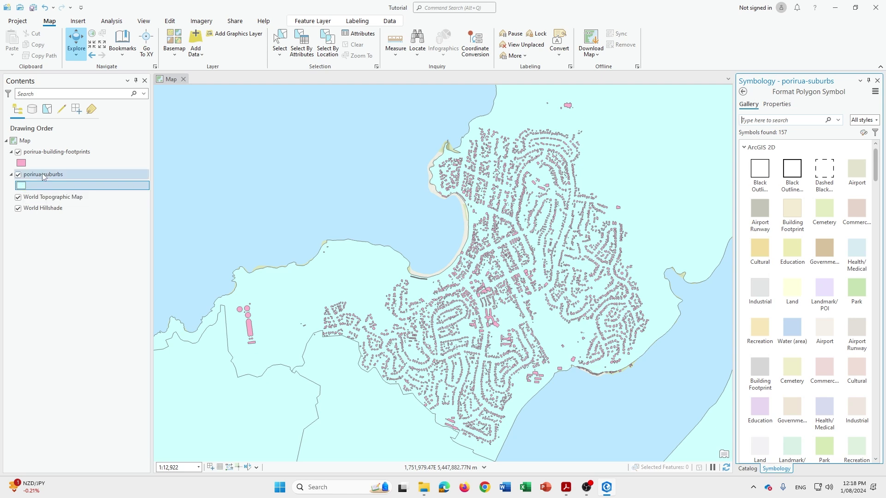
pyautogui.rightClick(54, 174)
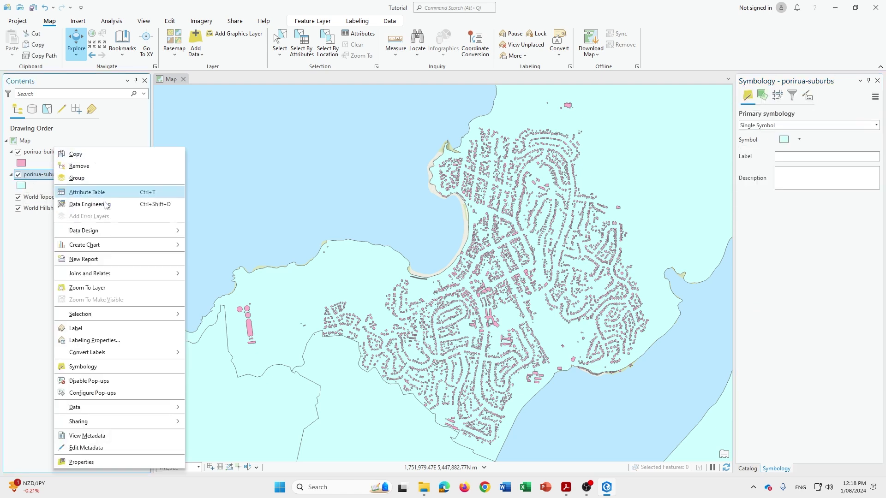
pyautogui.click(107, 366)
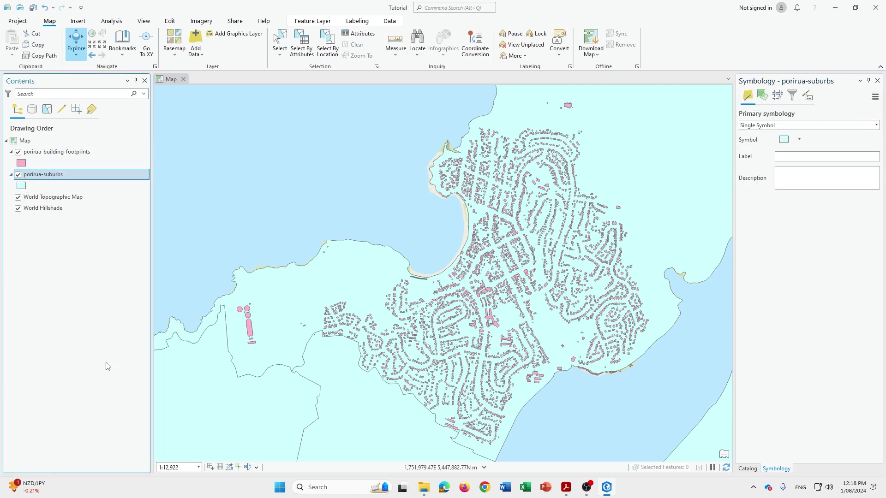
pyautogui.click(783, 141)
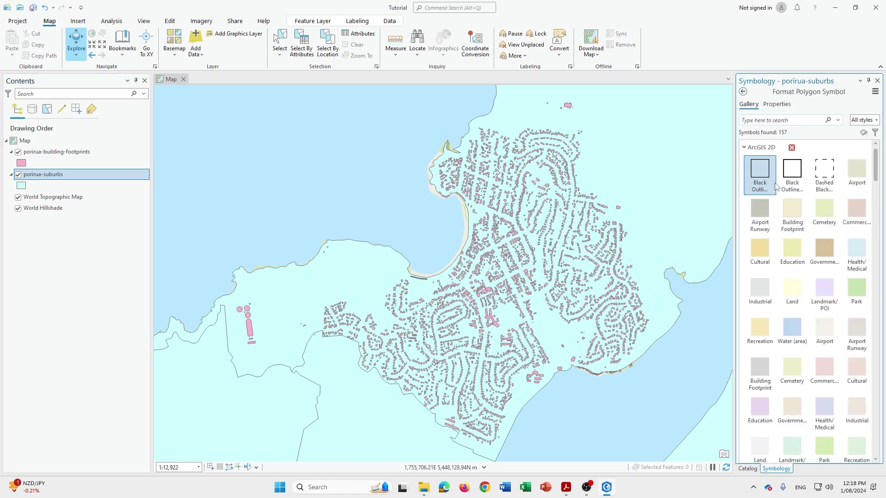
pyautogui.click(794, 185)
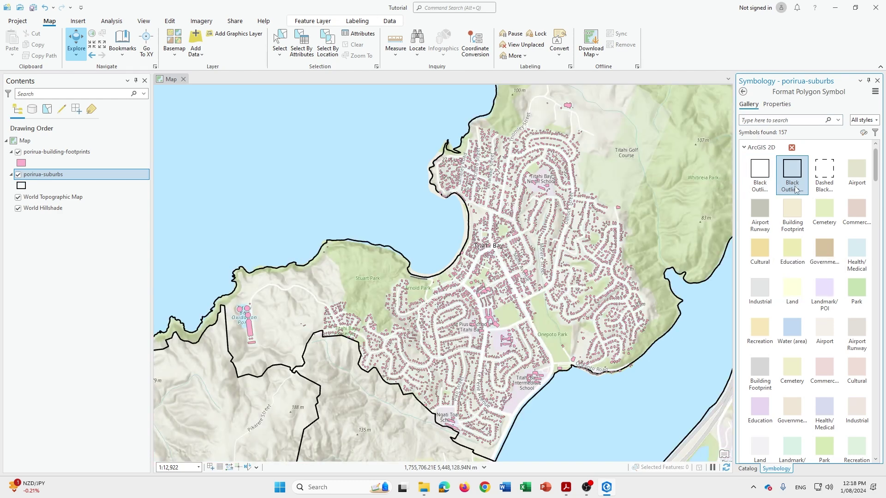
# Set the suburbs outline to dark red at 1.5 pt and apply it.
pyautogui.click(777, 104)
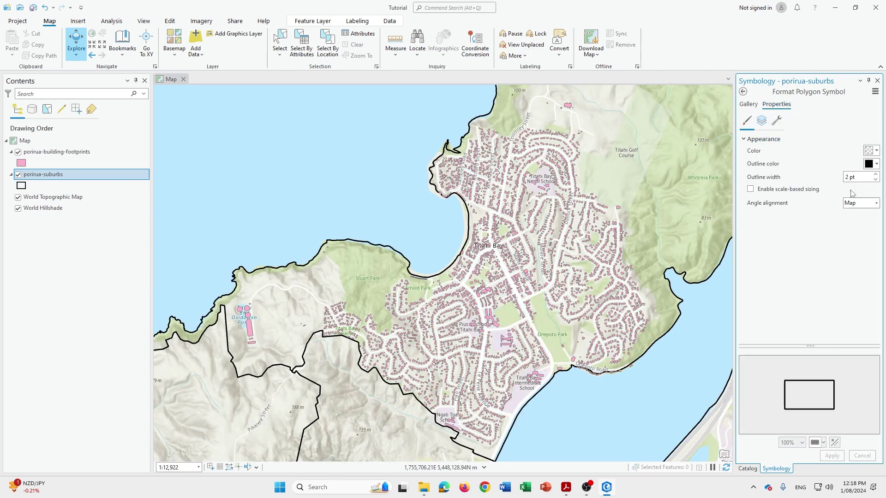
pyautogui.click(875, 164)
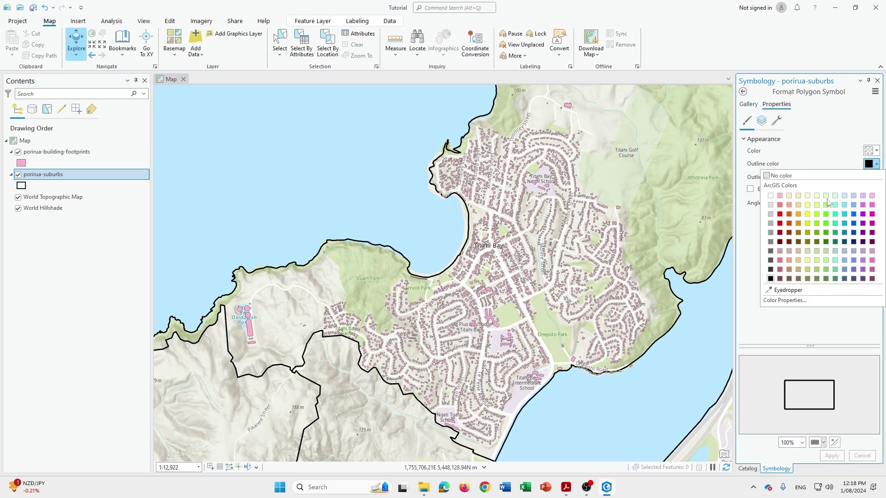
pyautogui.click(781, 234)
pyautogui.click(858, 177)
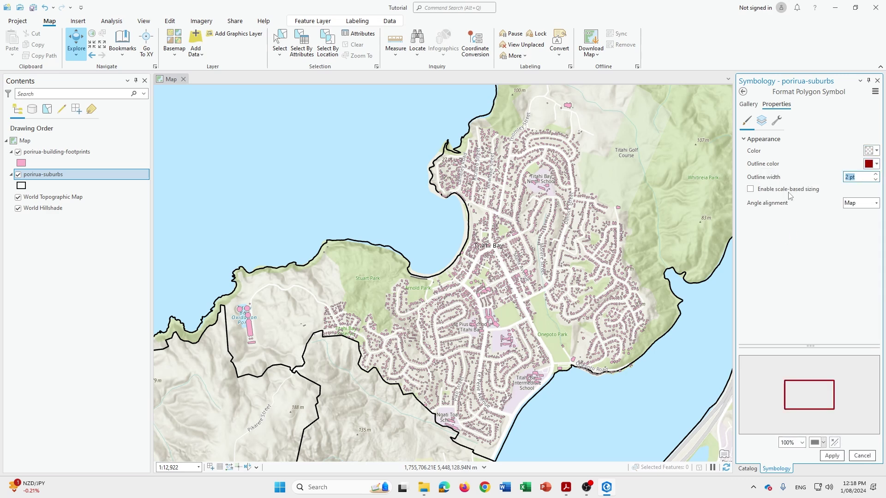
pyautogui.write('1.5')
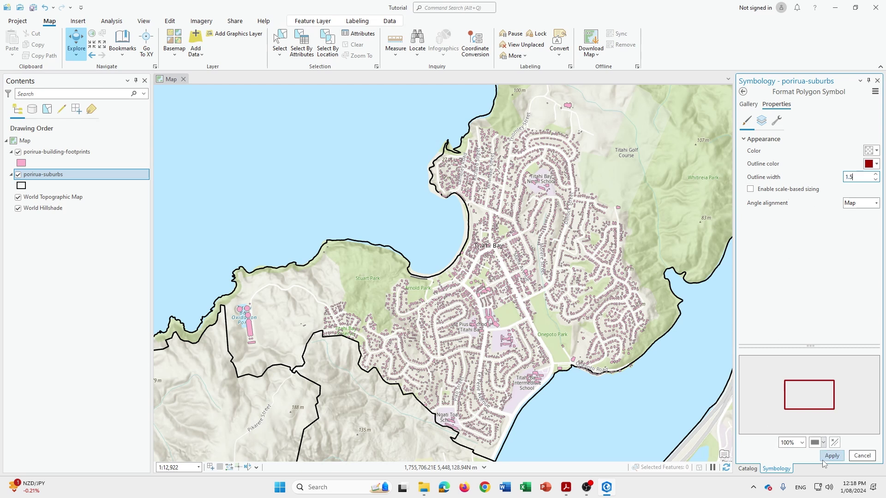
pyautogui.click(831, 455)
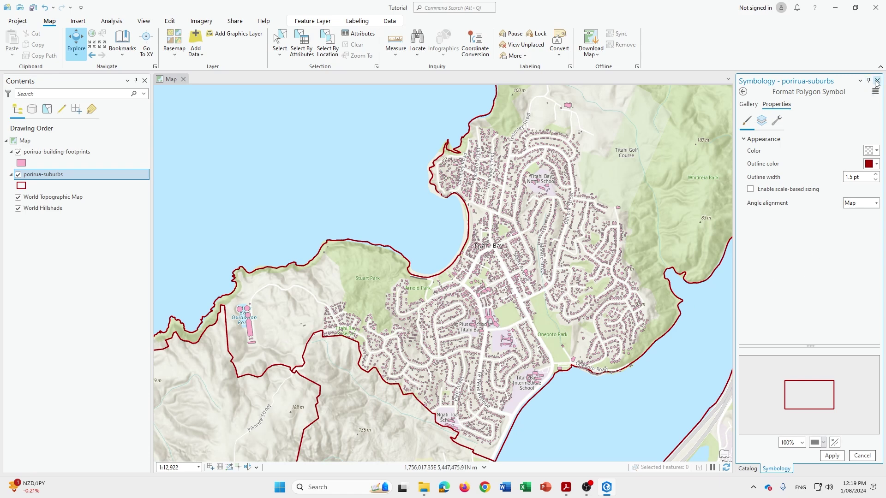
# Fill the building footprints with the light grey Building Footprint gallery symbol.
pyautogui.click(56, 151)
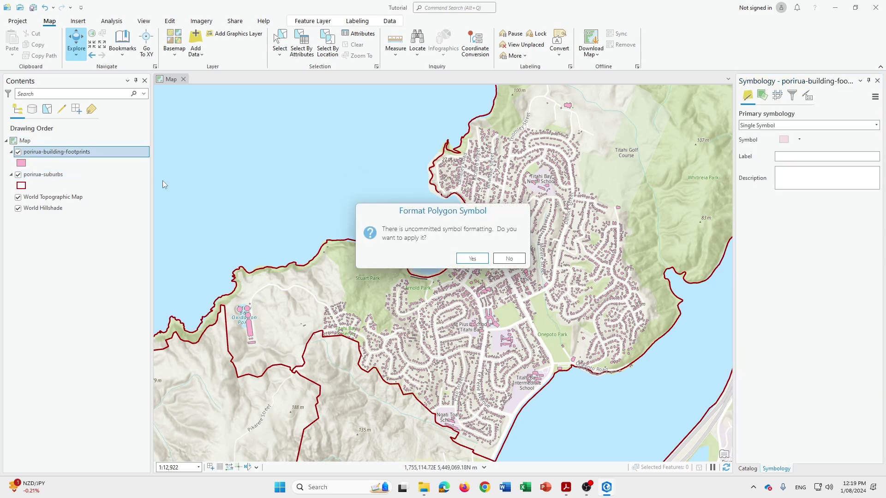
pyautogui.click(472, 258)
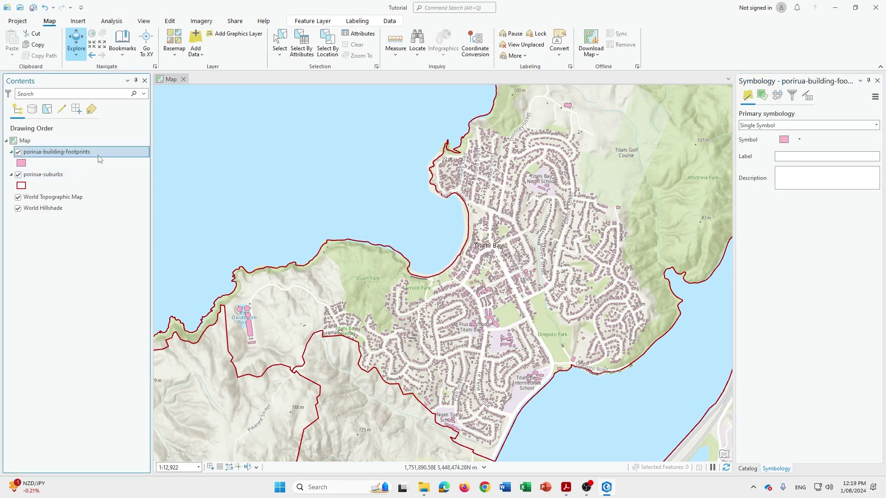
pyautogui.rightClick(98, 149)
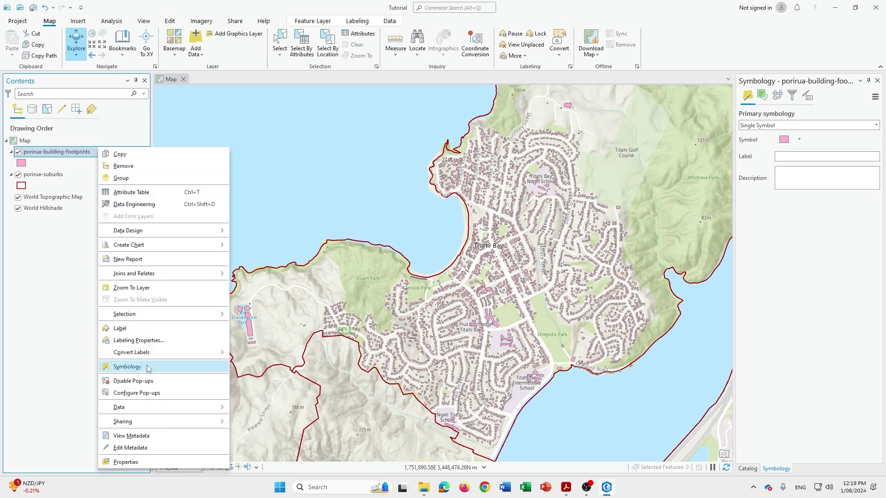
pyautogui.click(124, 366)
pyautogui.click(784, 139)
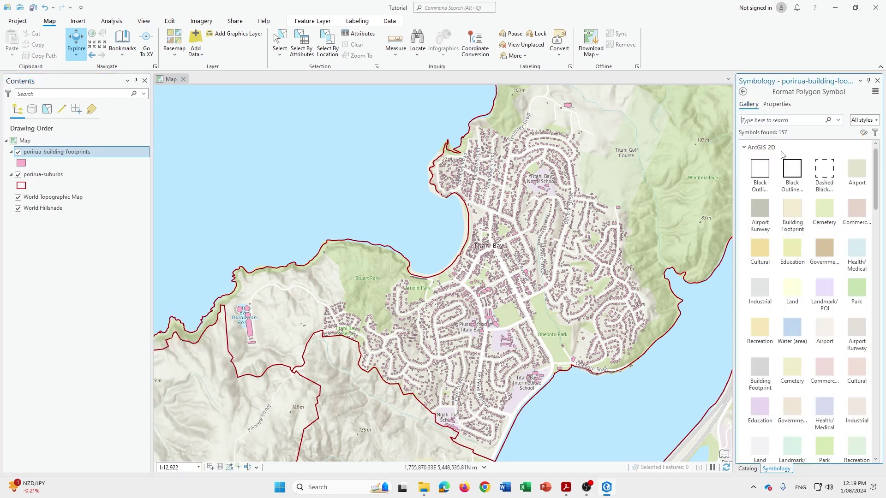
pyautogui.click(749, 105)
pyautogui.click(792, 290)
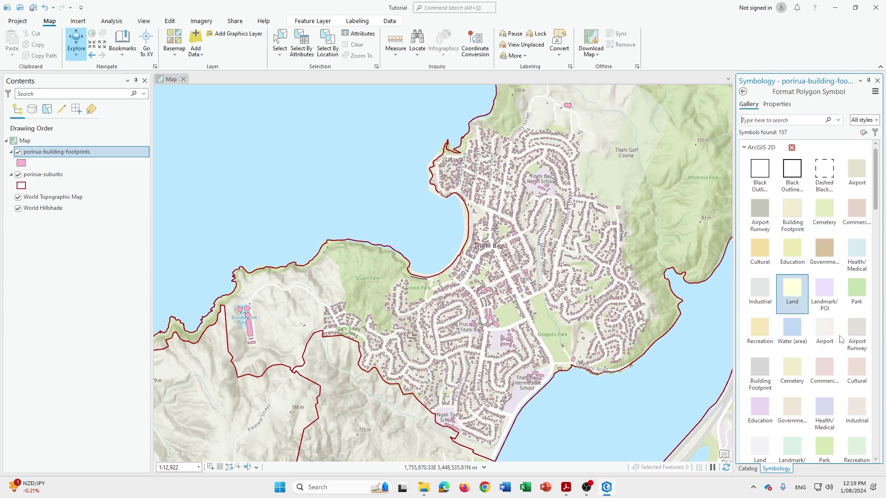
pyautogui.click(765, 366)
# Switch the buildings to the dark grey Building Footprint symbol and reframe Titahi Bay.
pyautogui.scroll(-1, 844, 331)
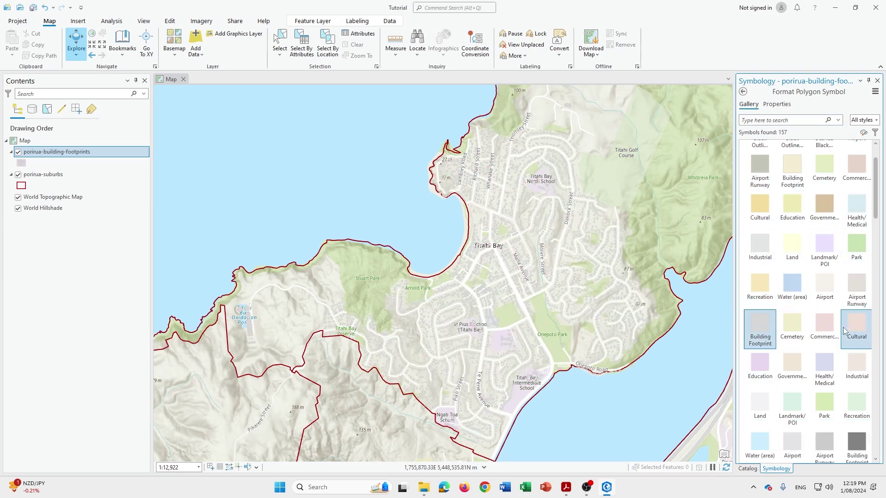
pyautogui.scroll(-4, 834, 322)
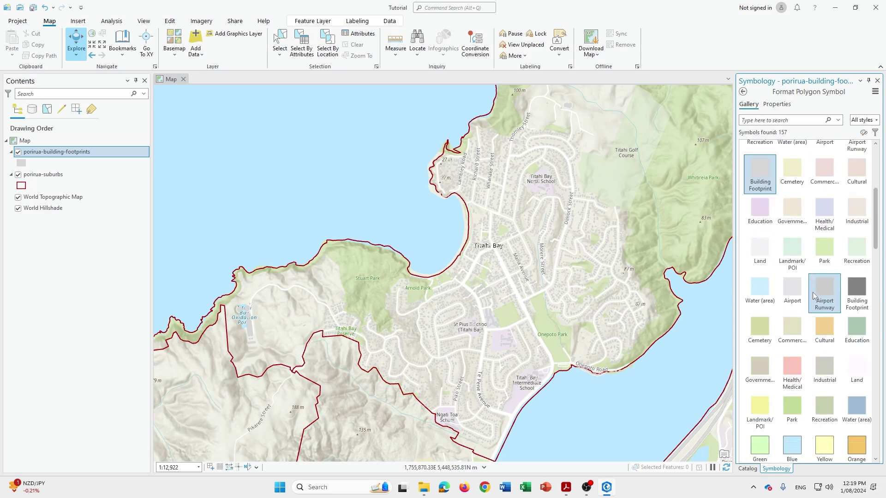
pyautogui.scroll(-2, 816, 297)
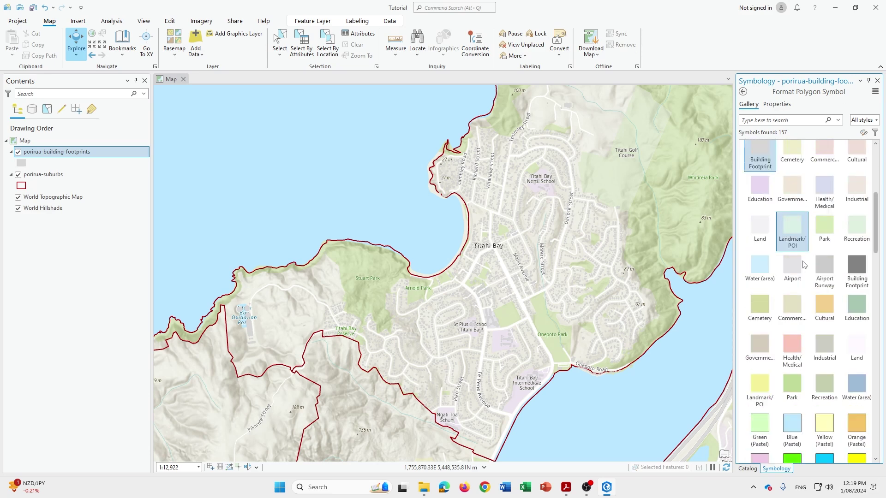
pyautogui.scroll(3, 825, 302)
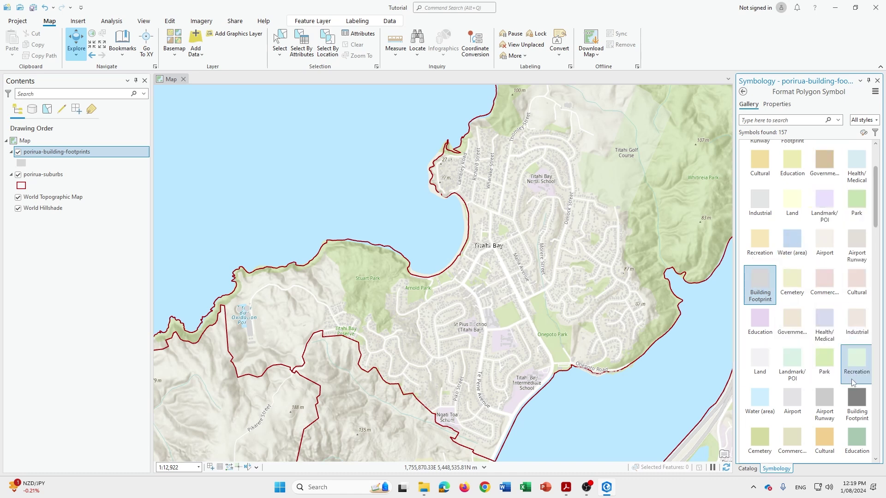
pyautogui.click(857, 399)
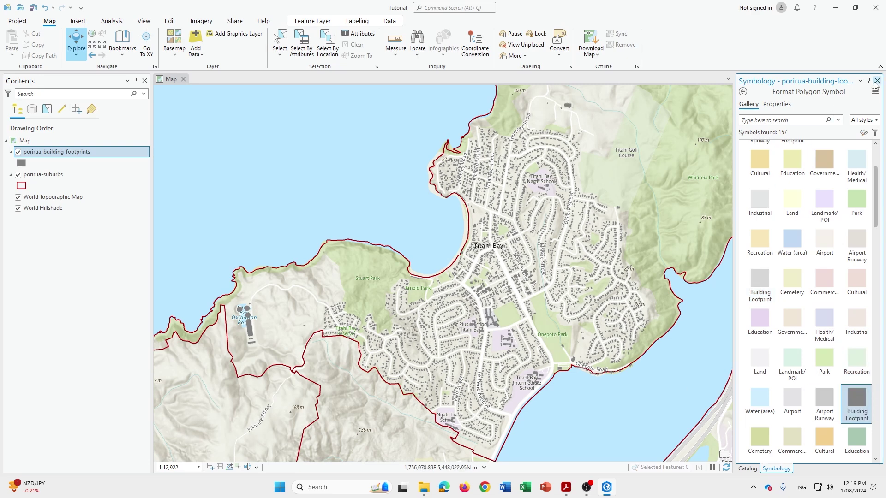
pyautogui.moveTo(658, 368); pyautogui.dragTo(638, 355)
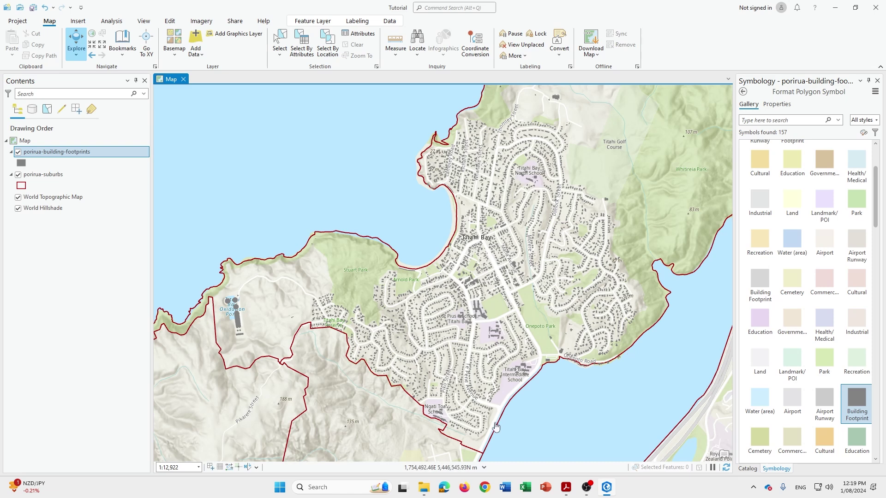
# Frame all of Titahi Bay and save it as Bookmark 1.
pyautogui.scroll(-2, 487, 204)
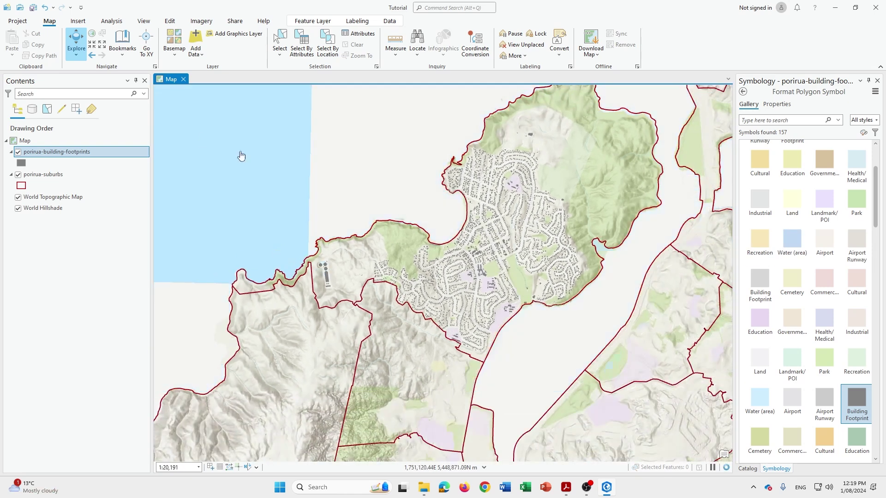
pyautogui.moveTo(551, 200); pyautogui.dragTo(520, 229)
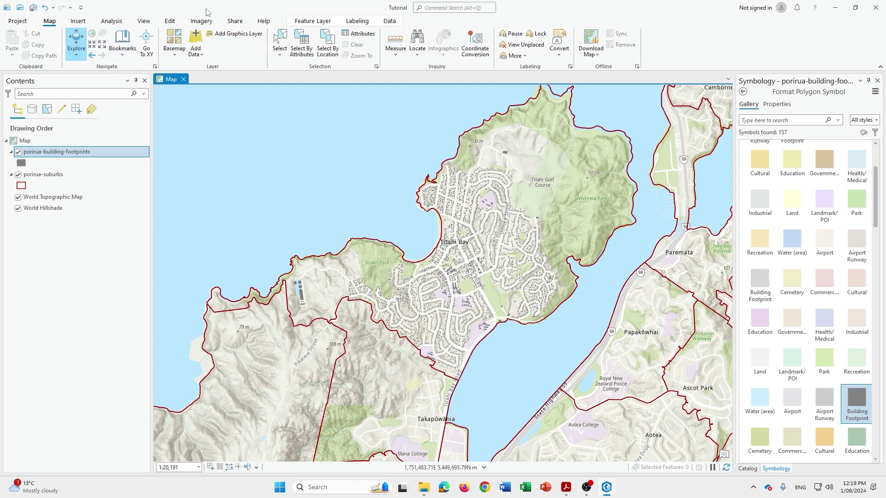
pyautogui.click(114, 43)
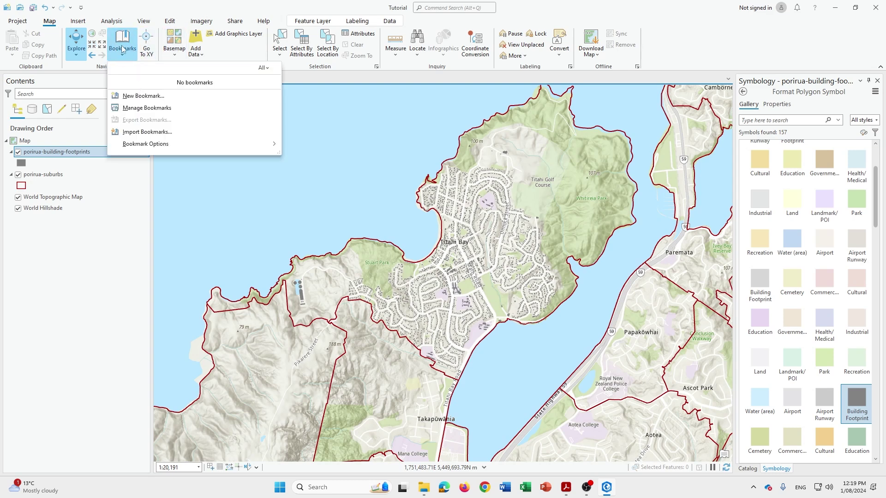
pyautogui.click(156, 101)
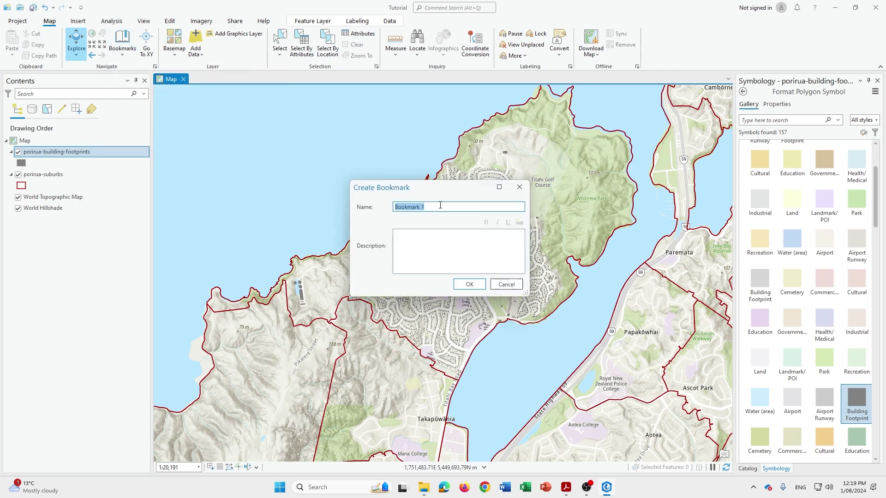
pyautogui.click(469, 285)
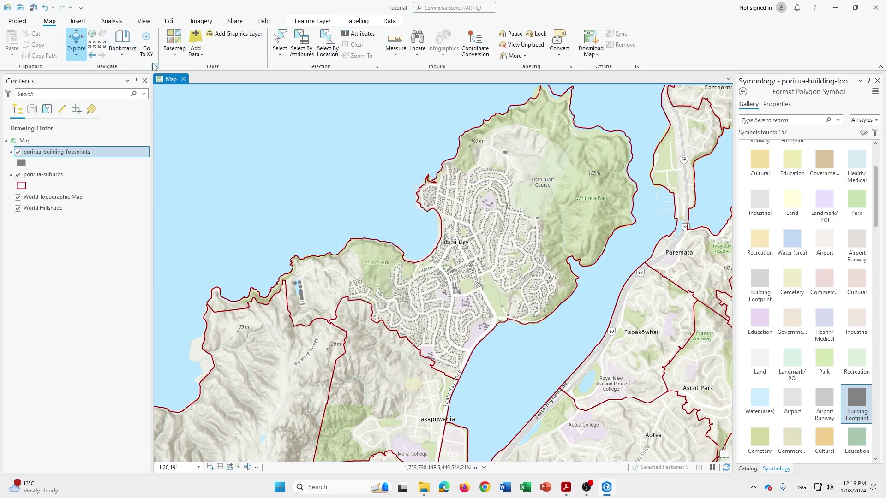
# Zoom to the Titahi Bay school and save that view as the School bookmark.
pyautogui.scroll(5, 482, 244)
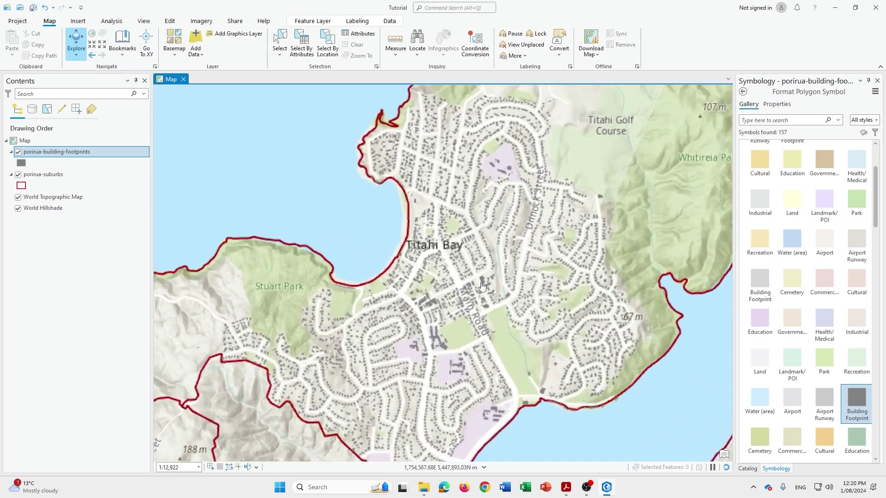
pyautogui.scroll(5, 517, 145)
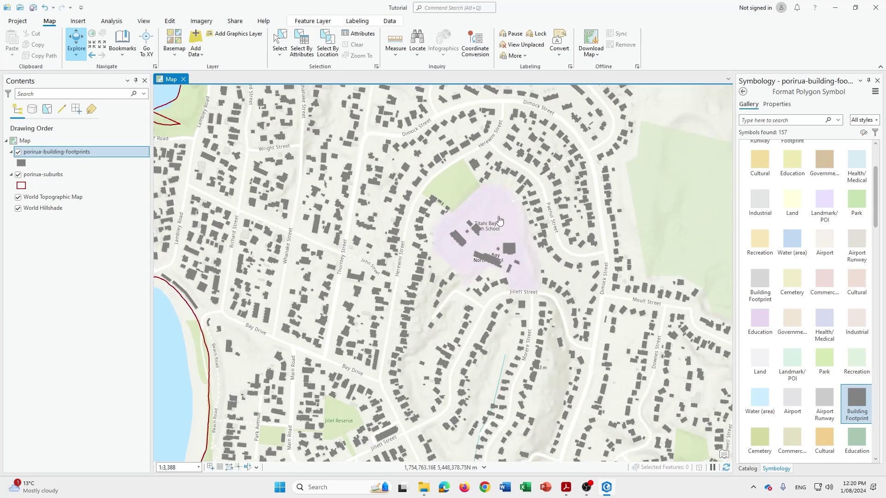
pyautogui.click(123, 44)
pyautogui.click(143, 135)
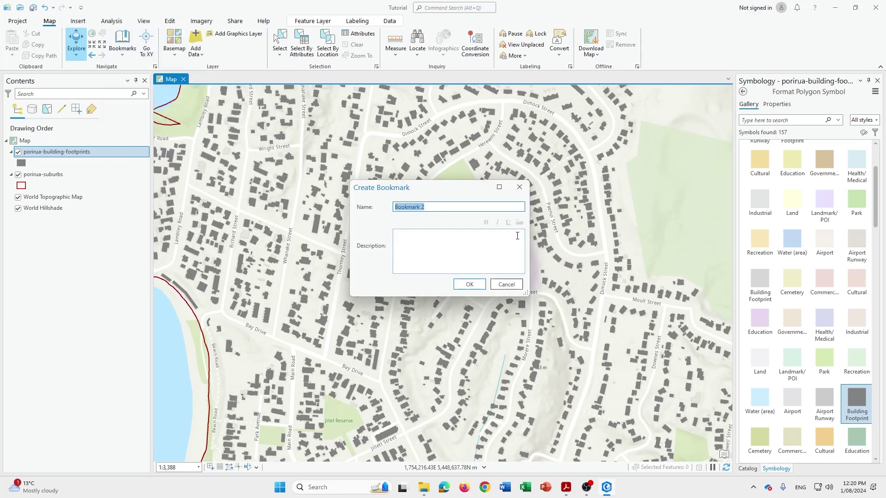
pyautogui.write('School')
pyautogui.click(469, 284)
pyautogui.click(123, 47)
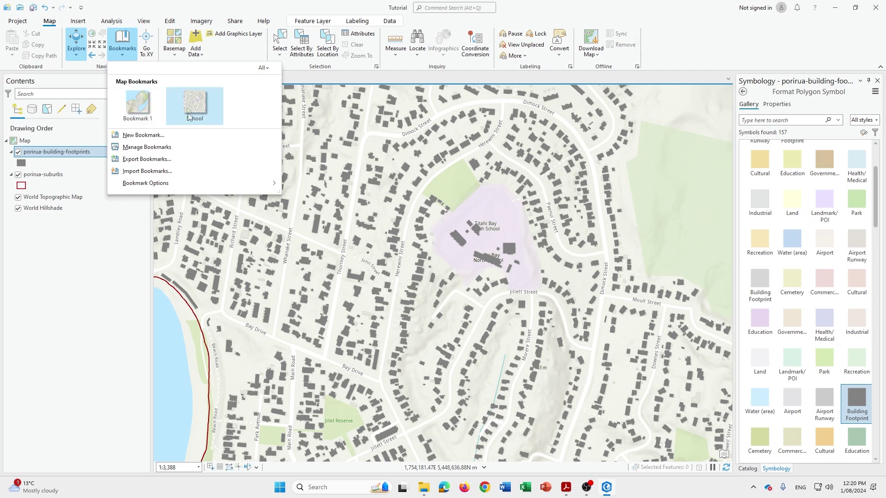
# Jump to Bookmark 1, then School, then back to Bookmark 1 at 1:20,191.
pyautogui.click(147, 103)
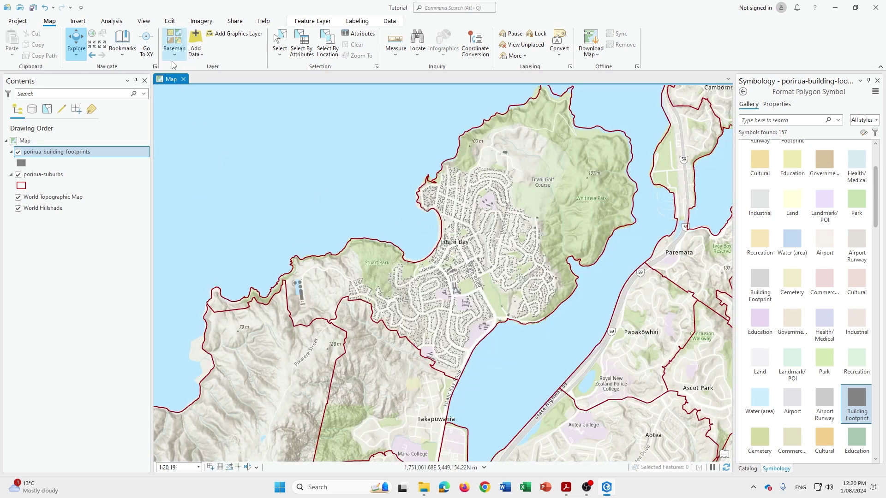
pyautogui.click(122, 44)
pyautogui.click(194, 102)
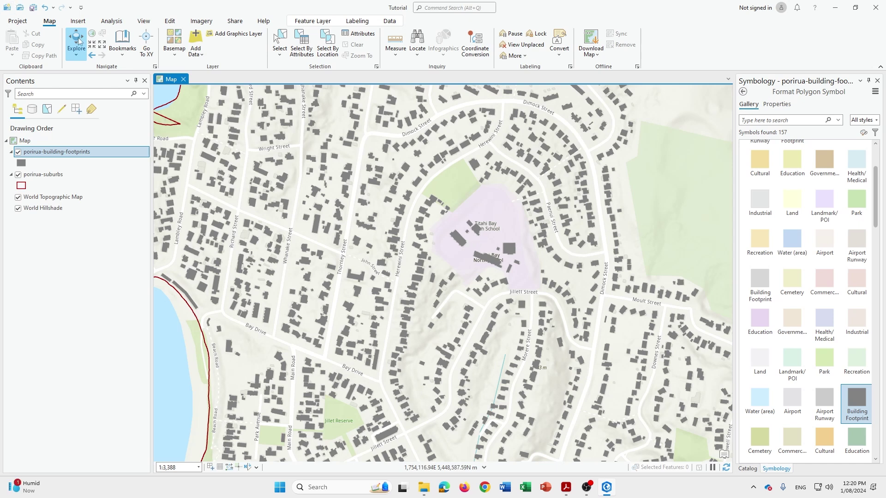
pyautogui.click(122, 46)
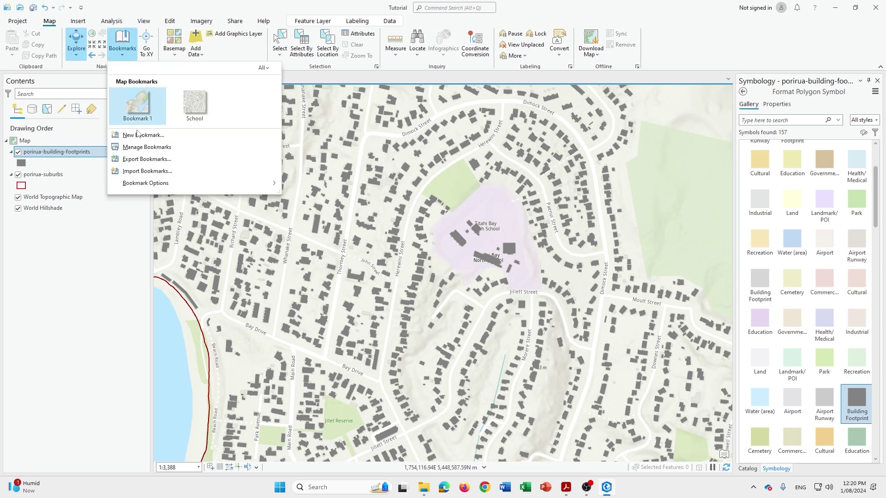
pyautogui.click(162, 103)
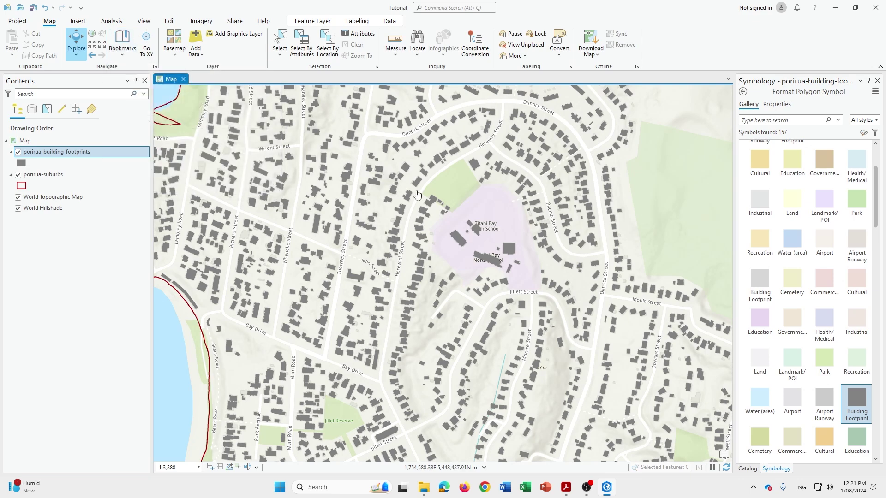
pyautogui.scroll(-5, 420, 192)
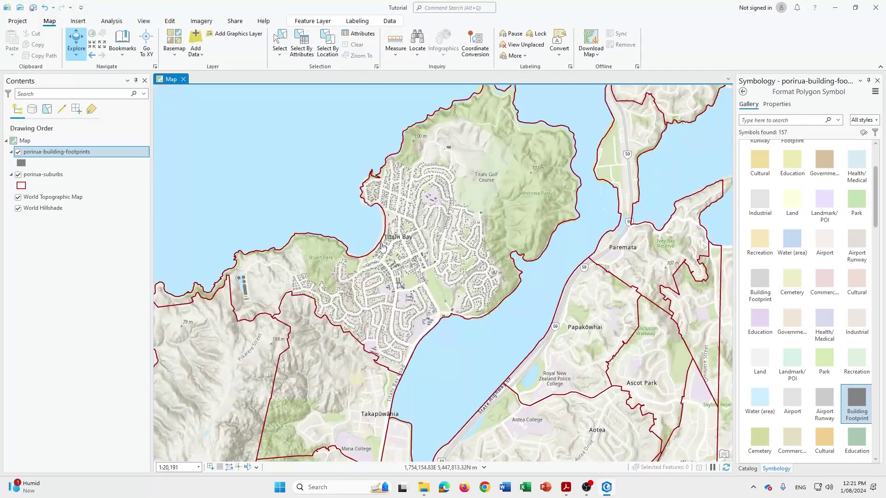
# Centre Titahi Bay and convert the map into a local 3D scene.
pyautogui.scroll(1, 482, 249)
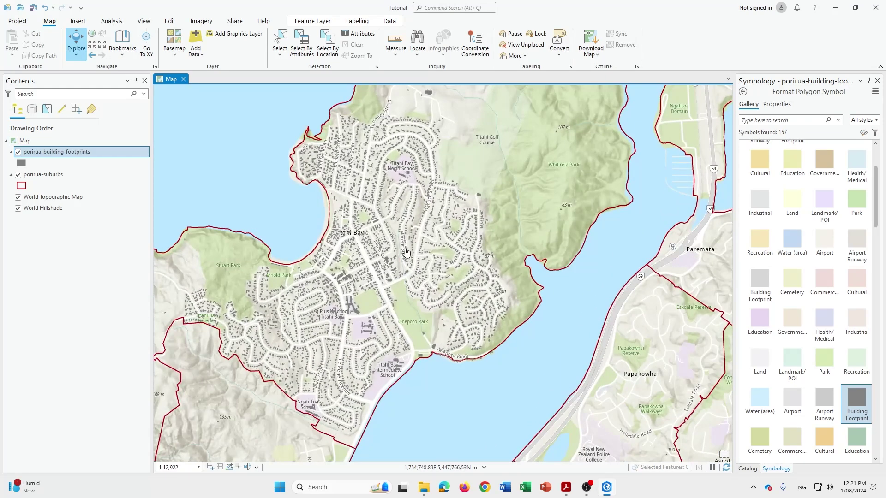
pyautogui.moveTo(405, 253); pyautogui.dragTo(461, 251)
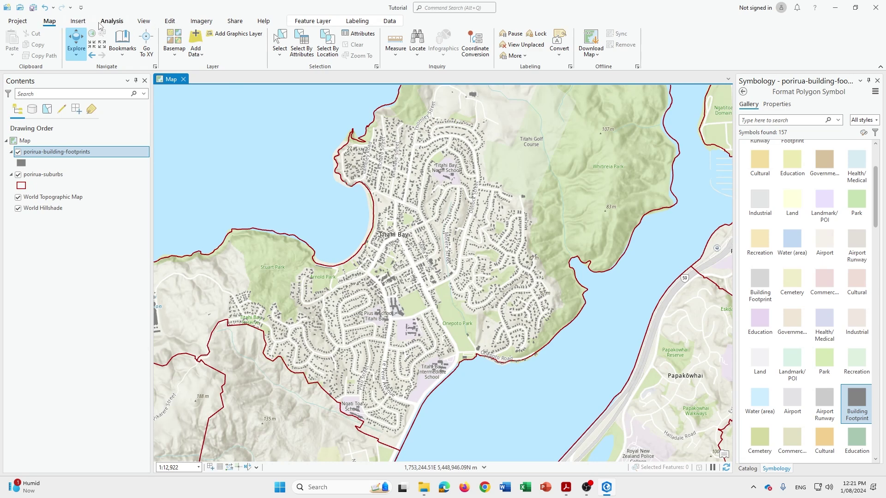
pyautogui.click(143, 22)
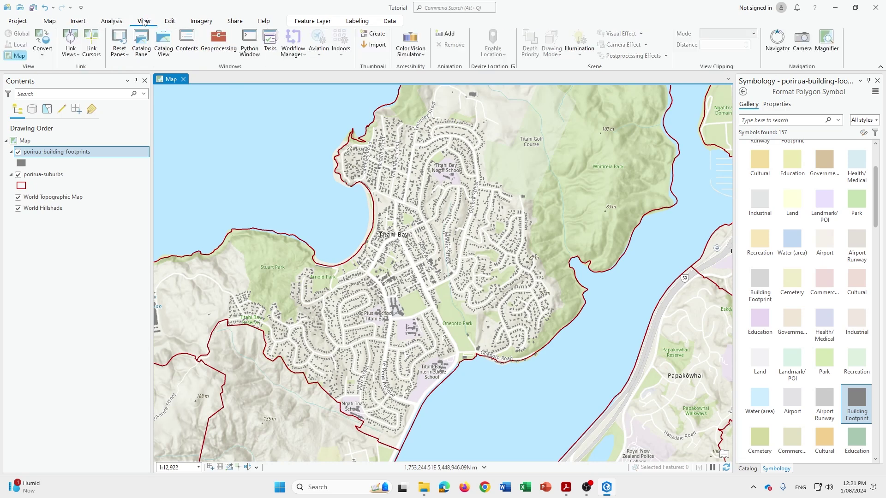
pyautogui.click(46, 49)
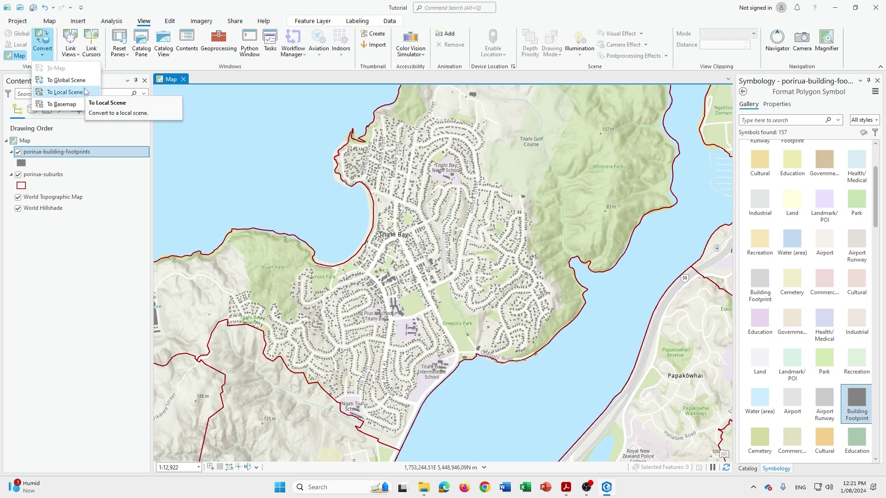
pyautogui.click(64, 92)
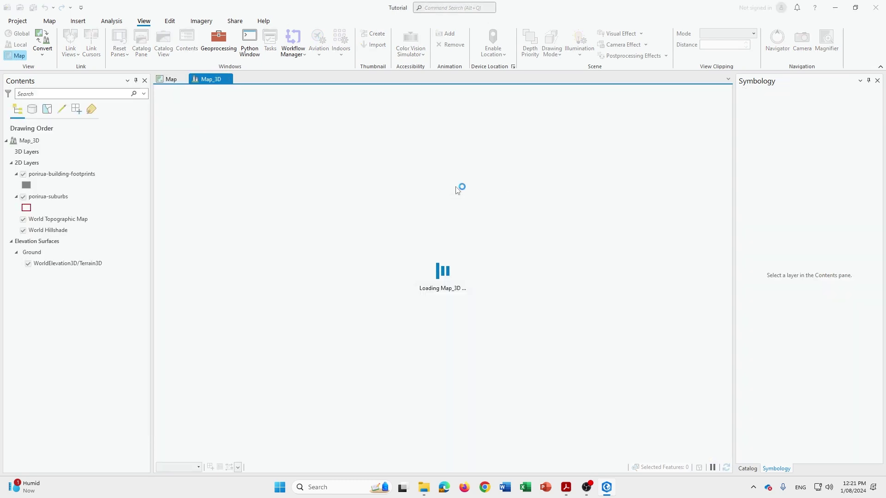
# Redo the local-scene conversion from the 2D map and tilt Map_3D obliquely over Porirua.
pyautogui.click(170, 79)
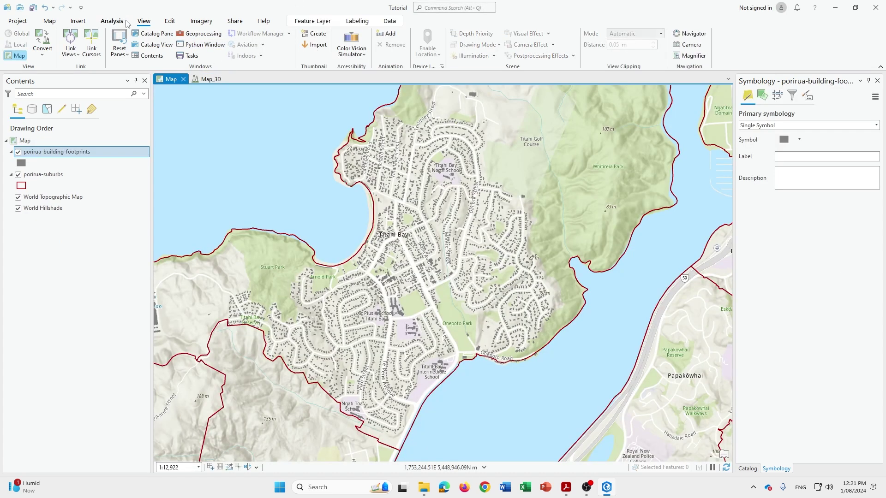
pyautogui.click(42, 54)
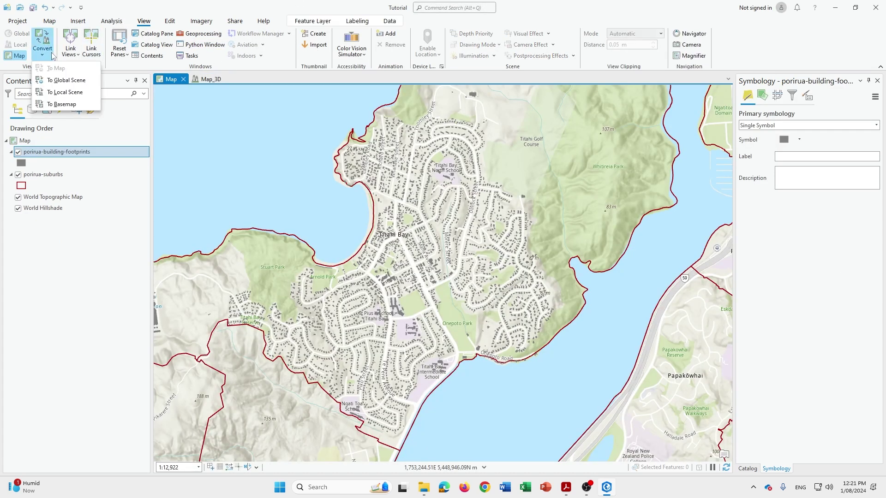
pyautogui.click(78, 92)
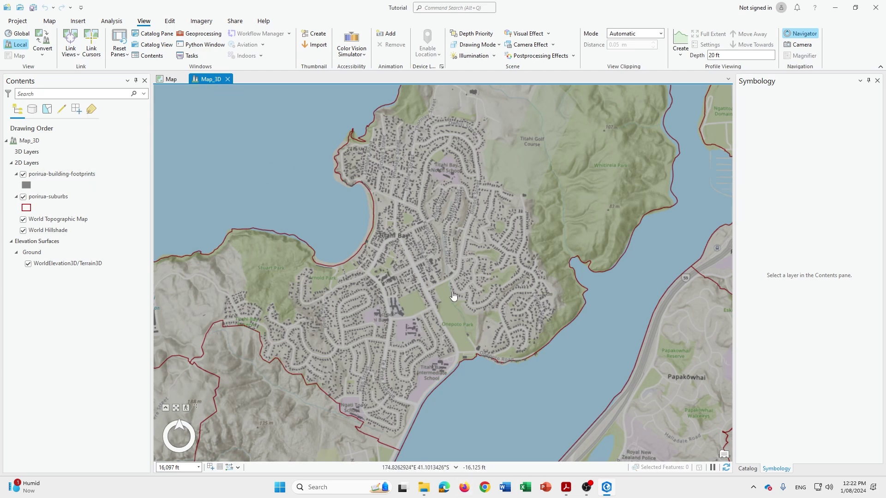
pyautogui.scroll(-2, 479, 267)
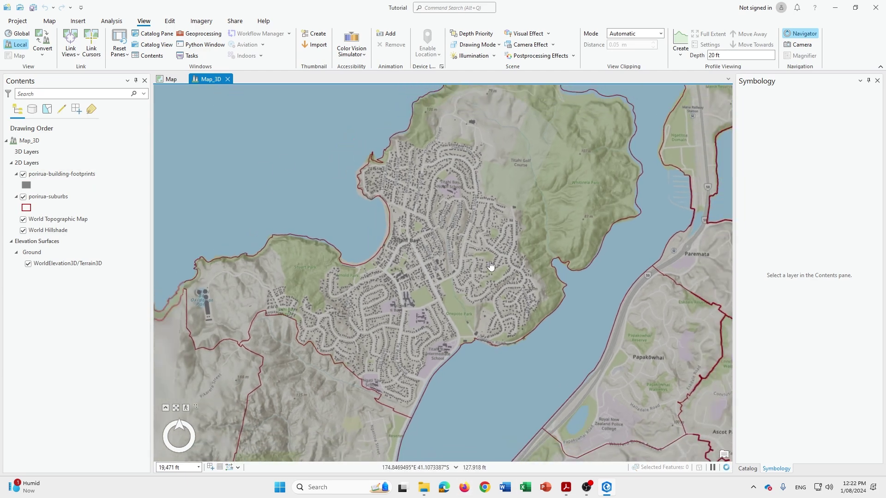
pyautogui.moveTo(474, 331); pyautogui.dragTo(516, 214, button='middle')
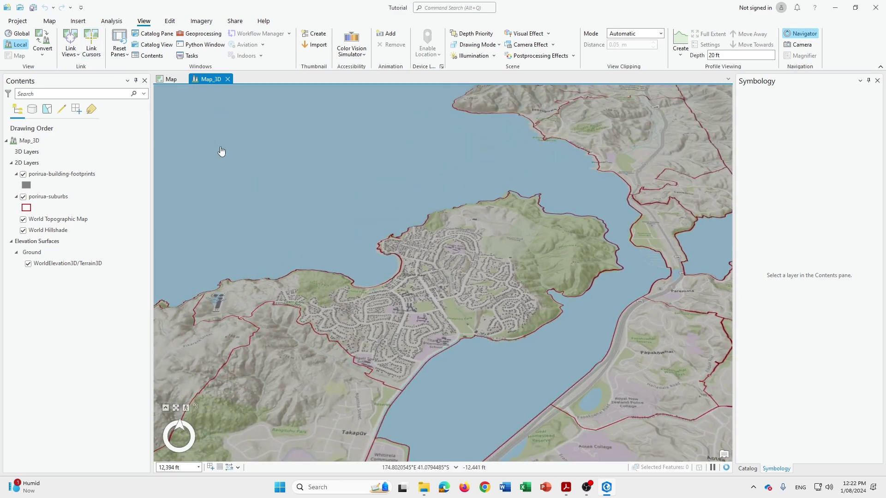
# Set the Map_3D illumination sun altitude to 60, keeping azimuth at 315.
pyautogui.rightClick(49, 142)
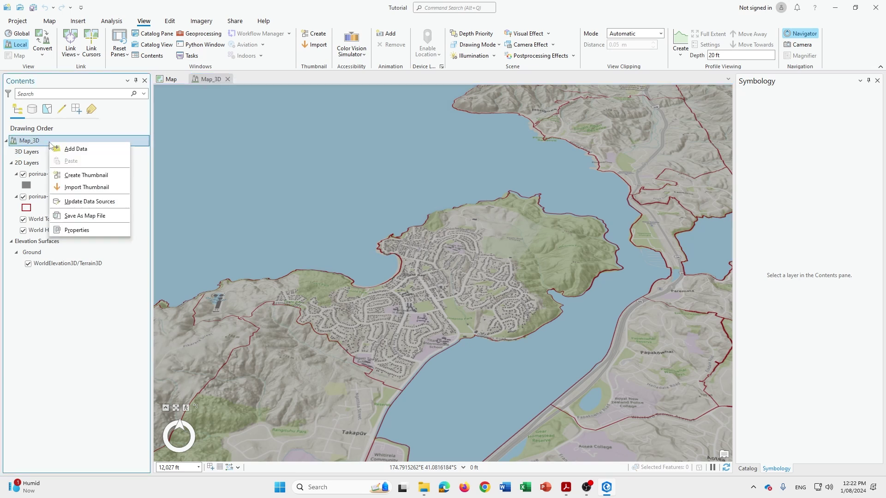
pyautogui.click(92, 229)
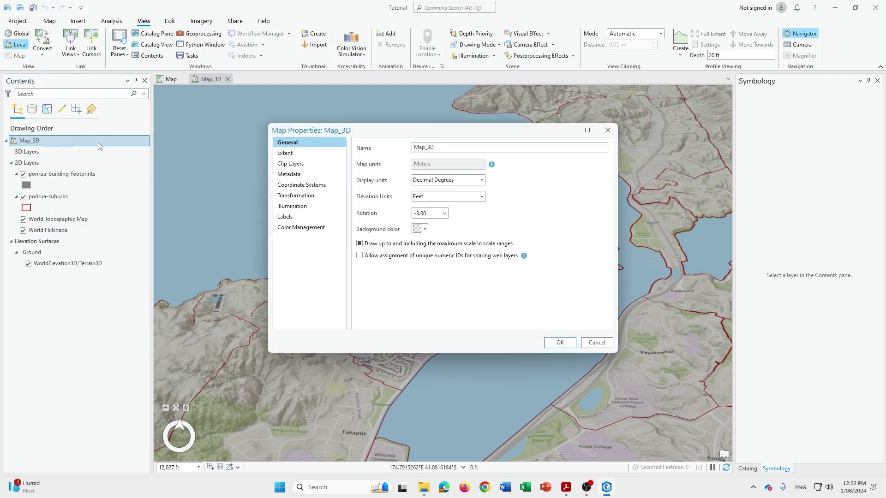
pyautogui.click(316, 207)
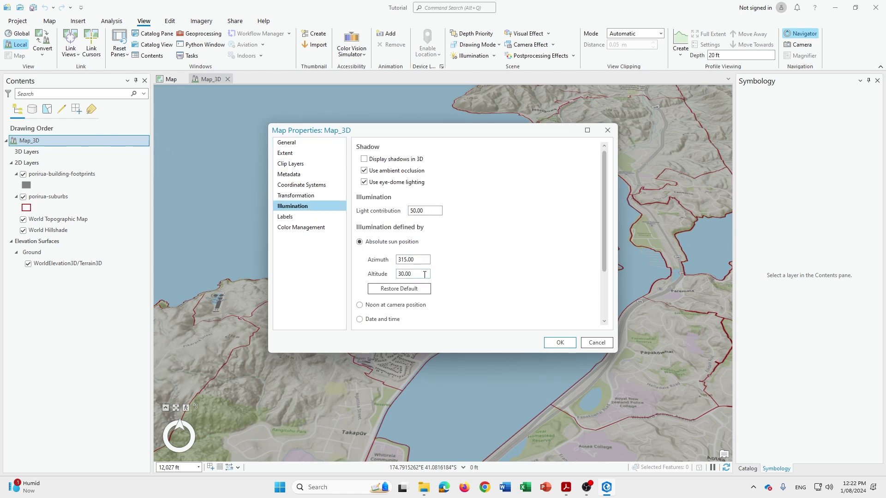
pyautogui.moveTo(424, 273); pyautogui.dragTo(370, 277)
pyautogui.write('60.')
pyautogui.scroll(-1, 460, 269)
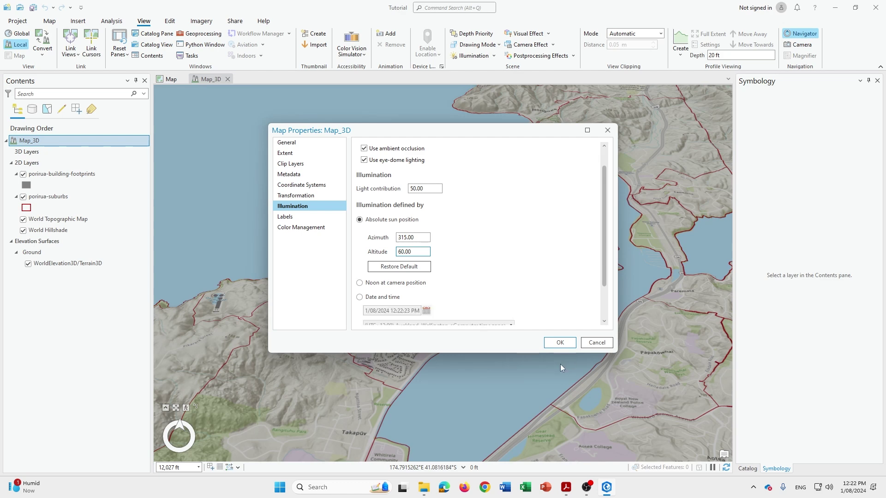
pyautogui.click(559, 342)
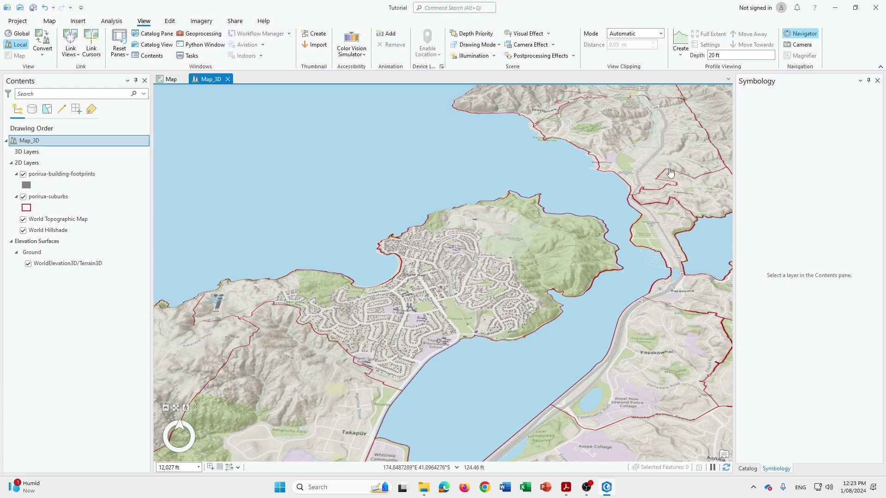
# Zoom the 3D scene in on Titahi Bay's streets and building footprints.
pyautogui.scroll(3, 452, 313)
pyautogui.scroll(1, 375, 290)
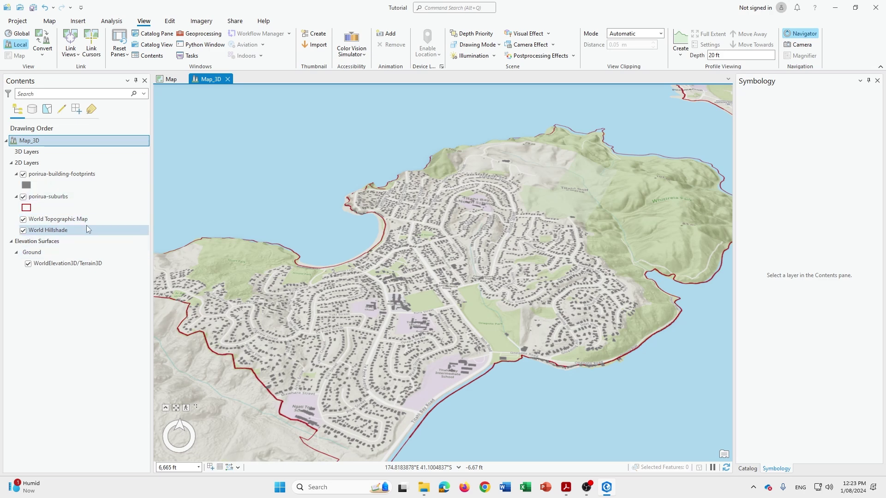
# Browse the HEIGHT values in the porirua-building-footprints attribute table, then close it.
pyautogui.click(86, 174)
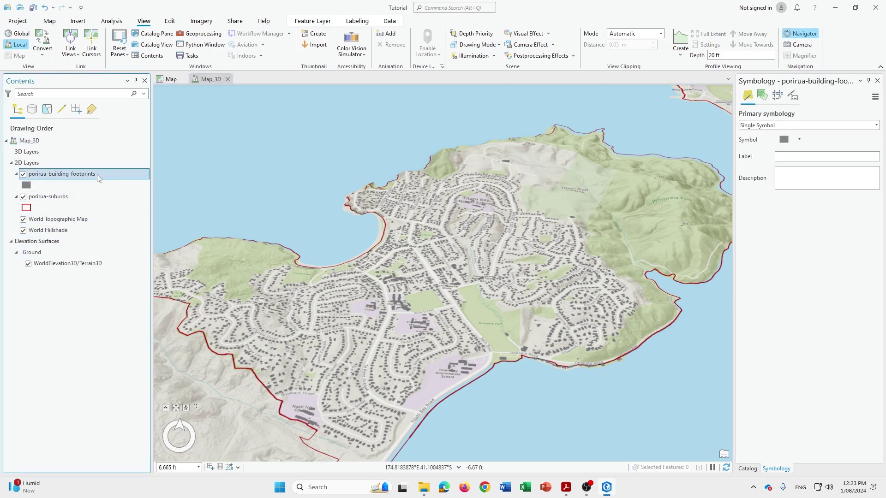
pyautogui.hotkey('ctrl', 't')
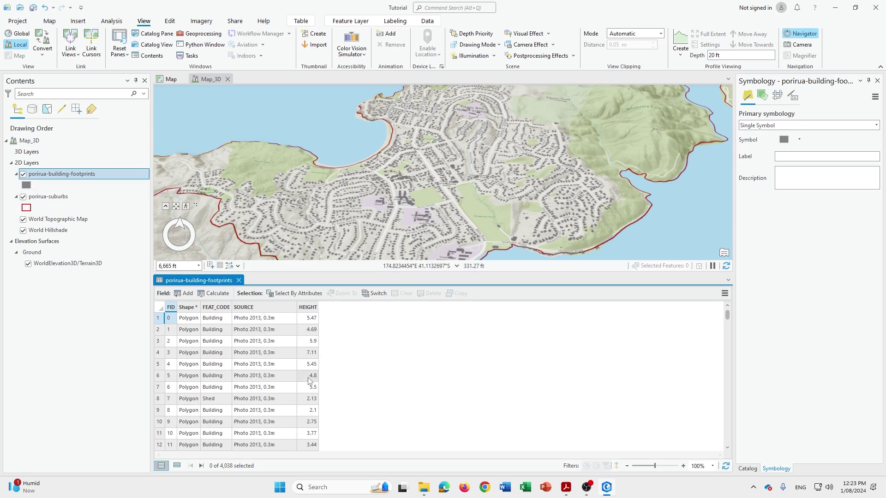
pyautogui.rightClick(97, 174)
pyautogui.click(133, 192)
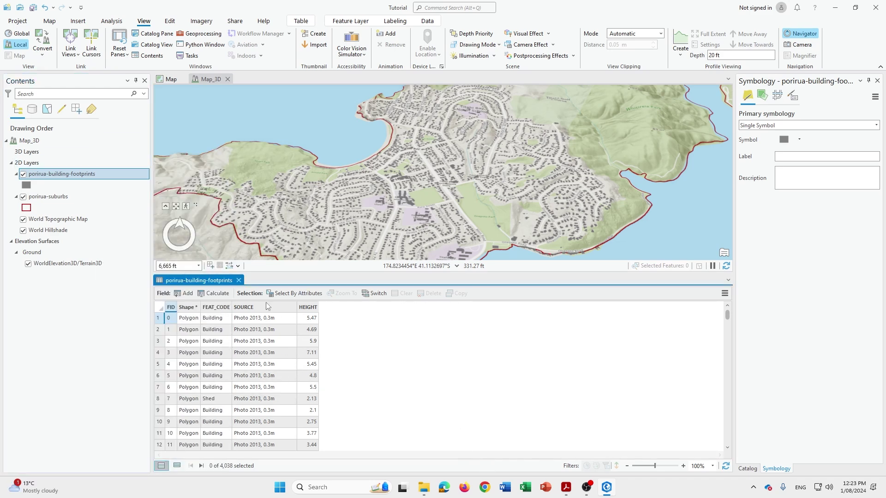
pyautogui.scroll(-4, 341, 360)
pyautogui.scroll(-4, 328, 412)
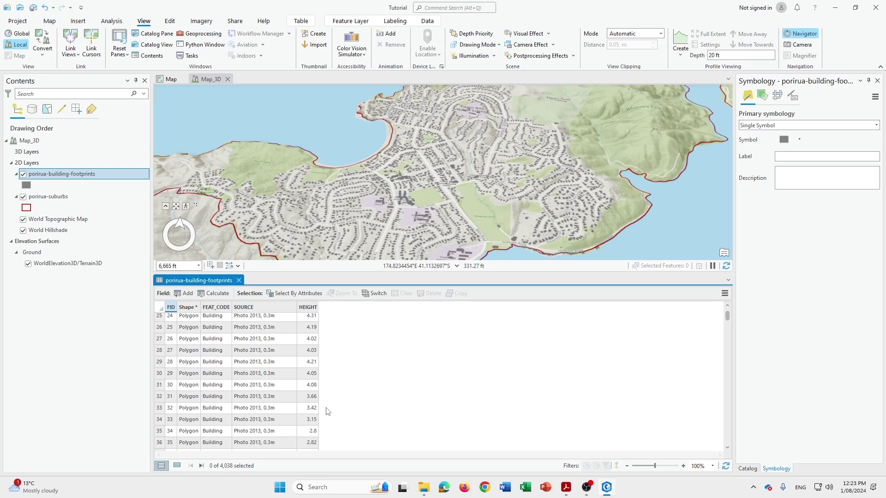
pyautogui.scroll(4, 327, 411)
pyautogui.scroll(2, 326, 411)
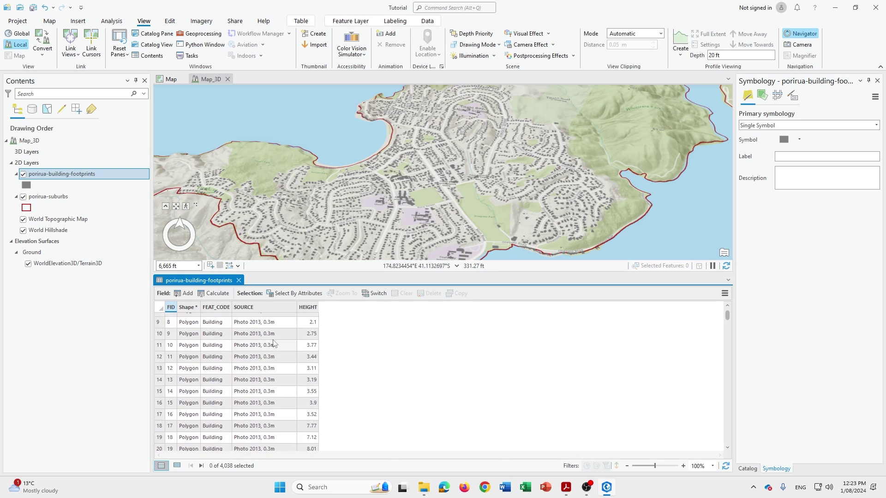
pyautogui.click(239, 281)
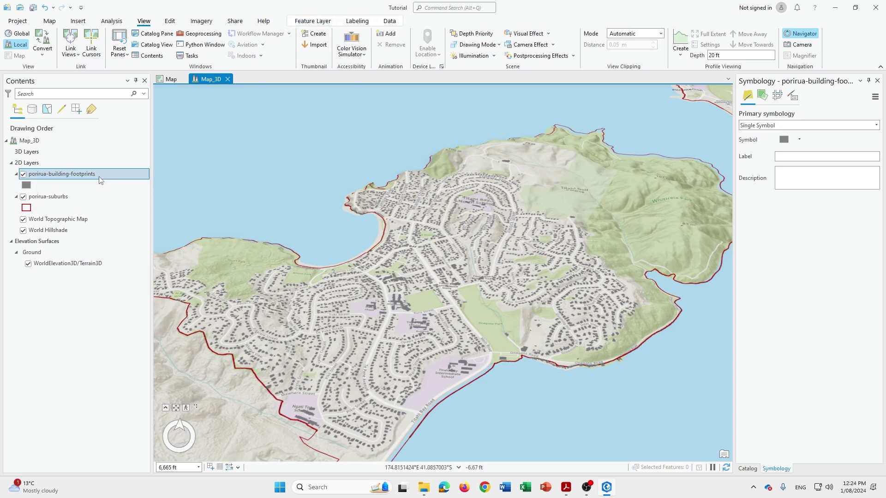
# Extrude the building footprints by Max Height using the HEIGHT field in meters.
pyautogui.click(313, 21)
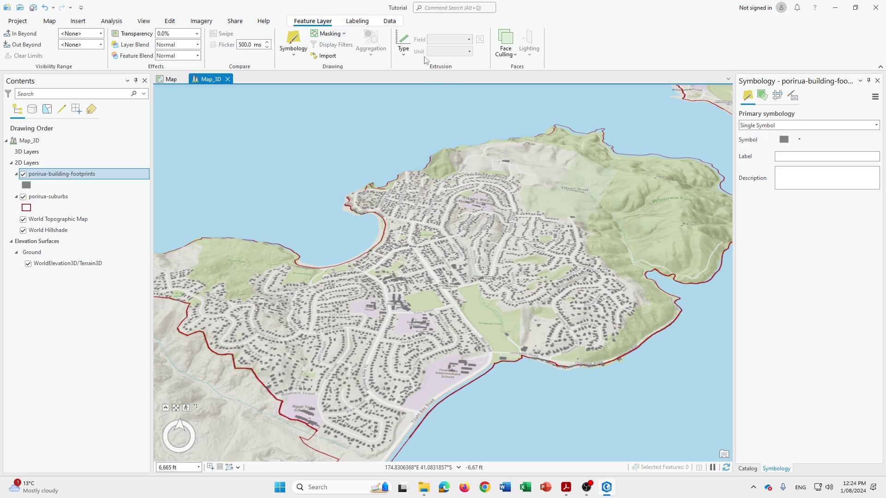
pyautogui.click(406, 51)
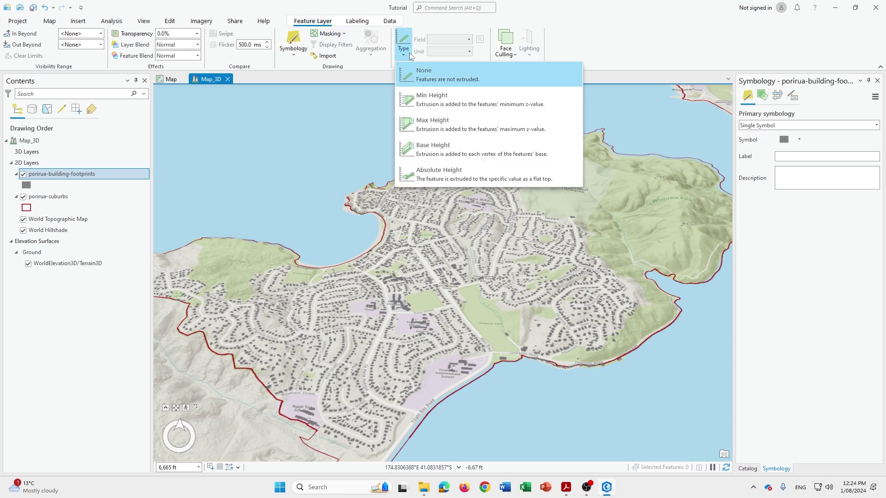
pyautogui.click(441, 120)
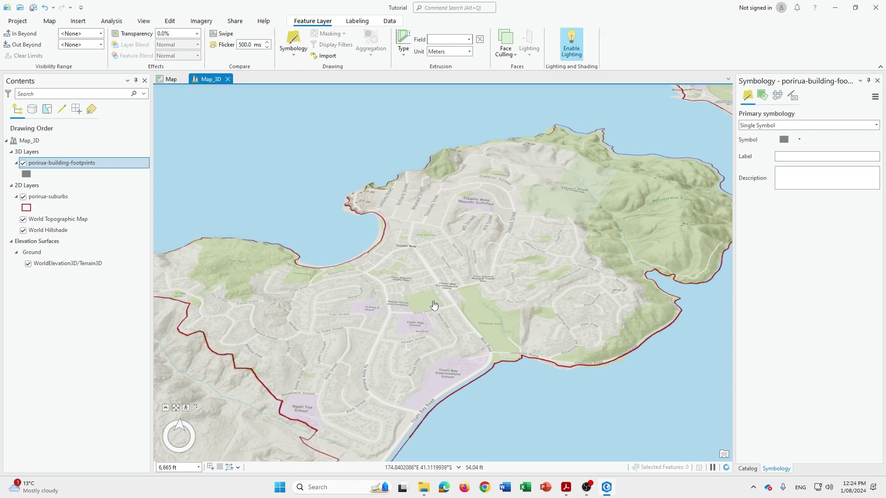
pyautogui.click(470, 41)
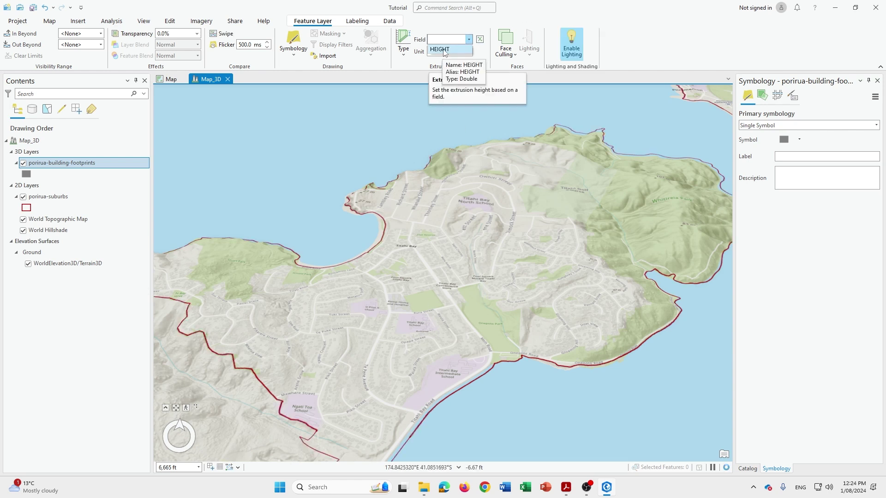
pyautogui.click(445, 49)
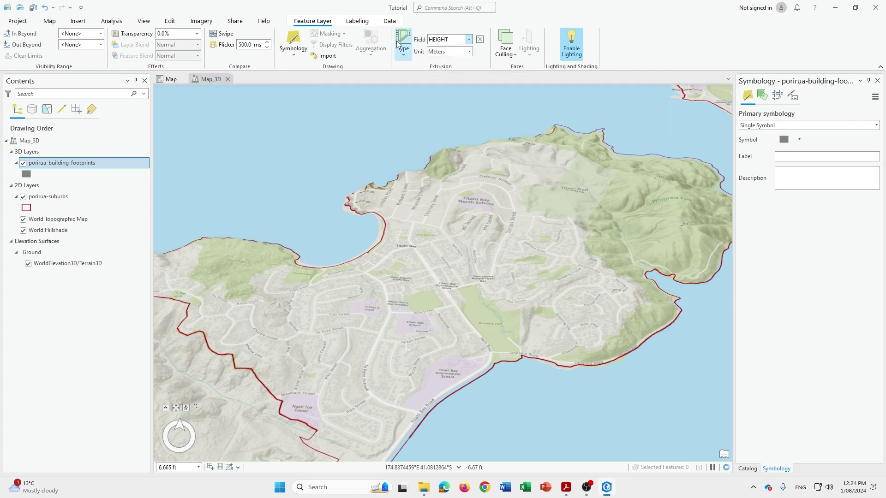
pyautogui.scroll(2, 393, 329)
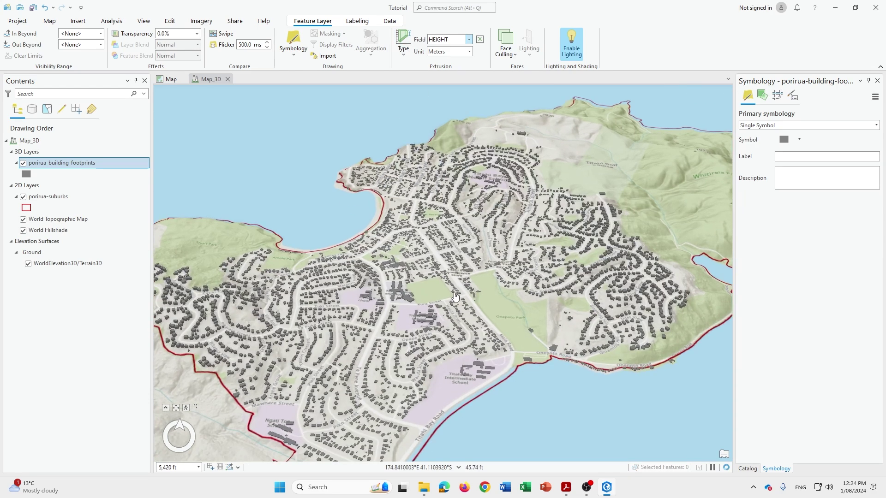
pyautogui.click(401, 43)
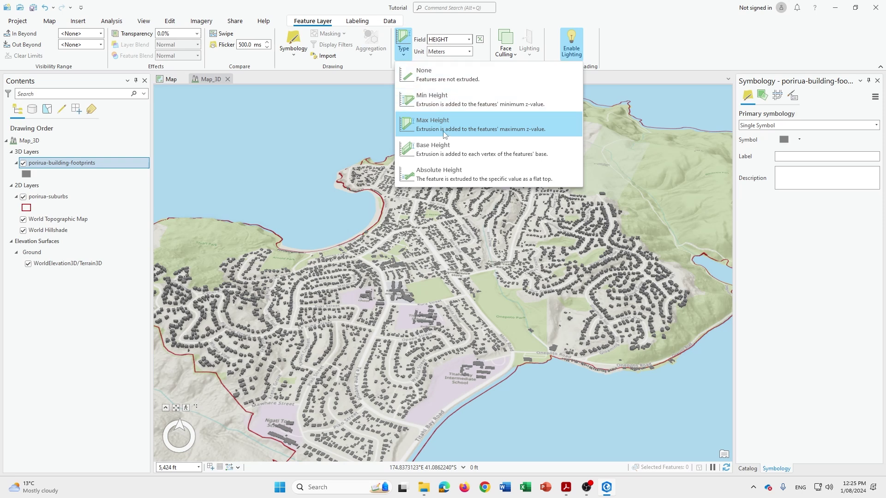
pyautogui.click(503, 122)
# Tilt, rotate and zoom out from the suburb's buildings to a wide view of Porirua's coast and hills.
pyautogui.scroll(5, 490, 370)
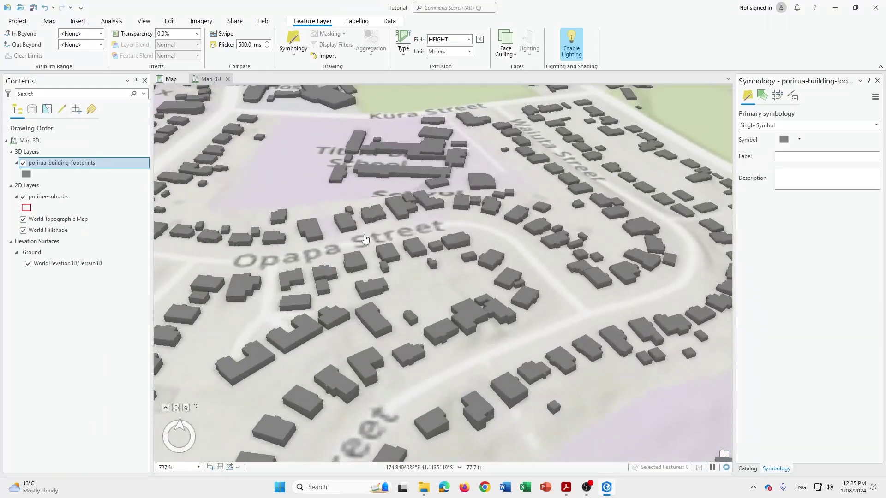
pyautogui.moveTo(490, 369); pyautogui.dragTo(358, 318, button='middle')
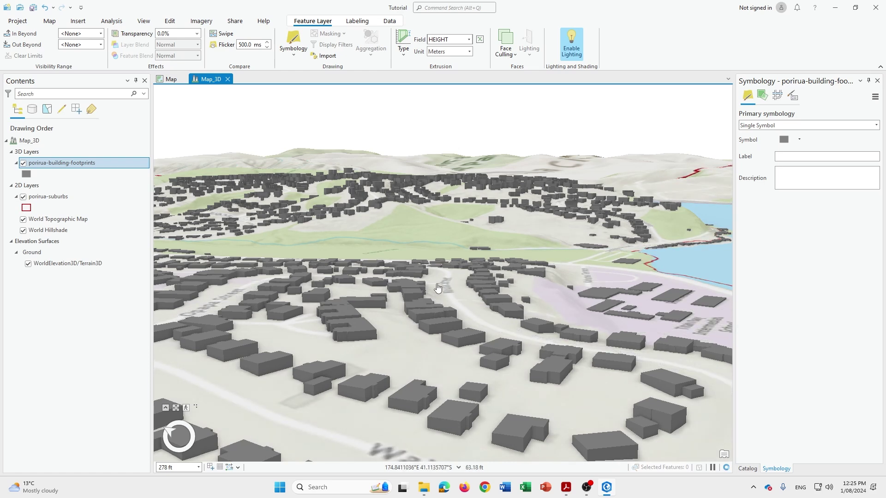
pyautogui.scroll(-2, 424, 286)
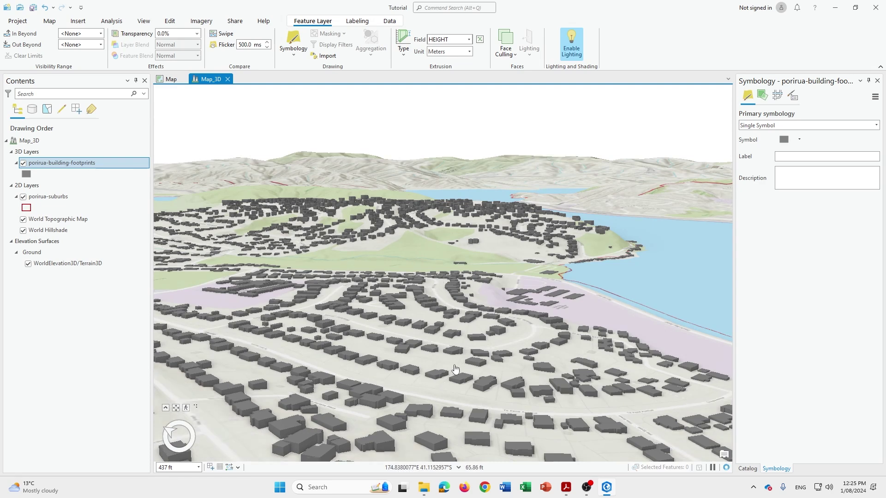
pyautogui.scroll(5, 457, 367)
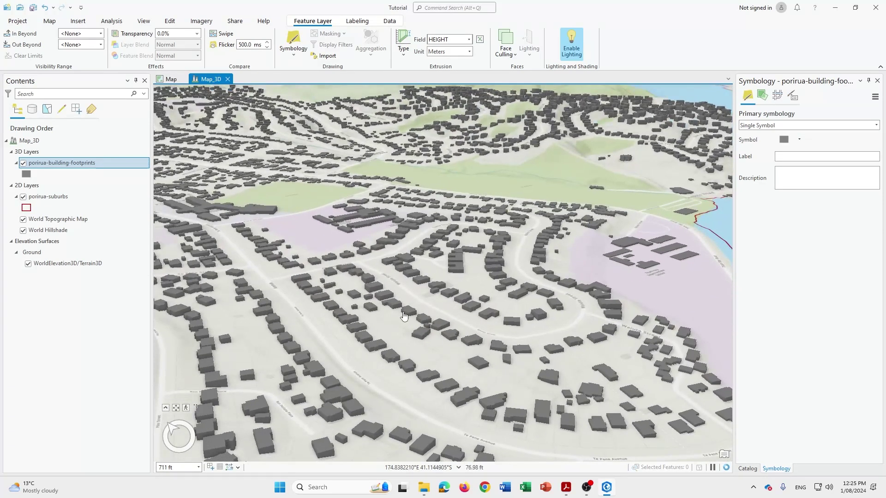
pyautogui.scroll(-5, 402, 314)
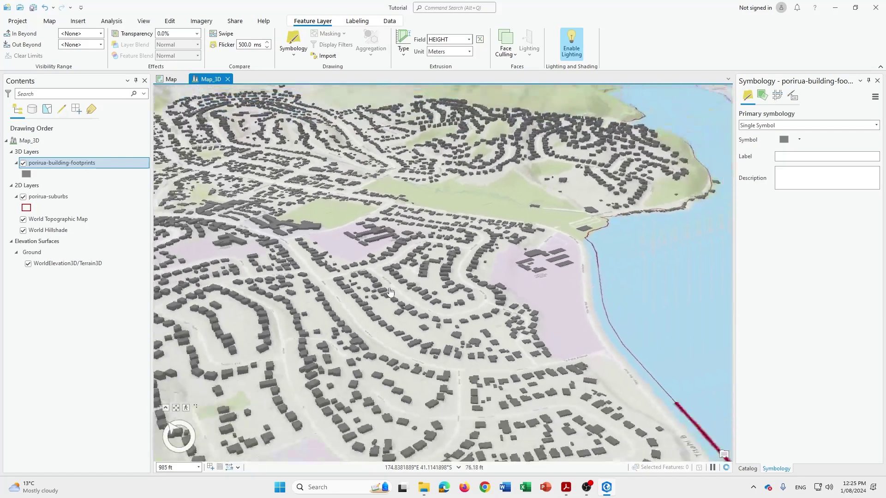
pyautogui.scroll(-5, 389, 292)
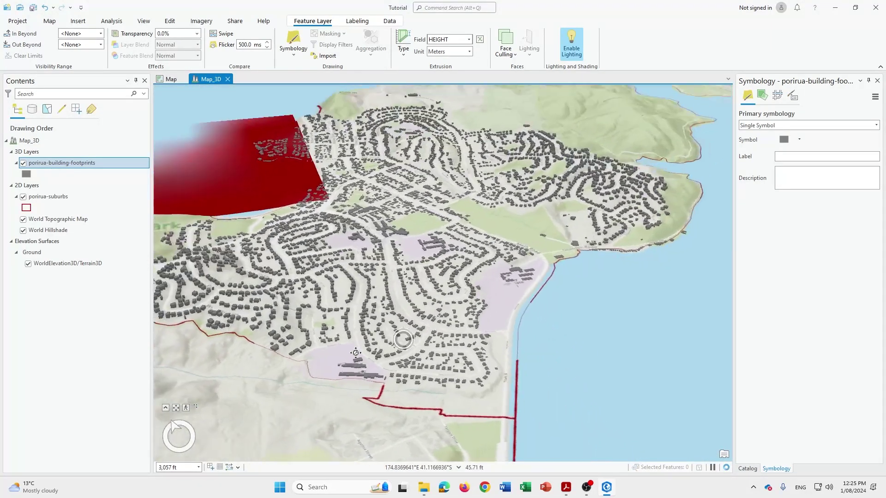
pyautogui.moveTo(405, 344); pyautogui.dragTo(403, 339, button='middle')
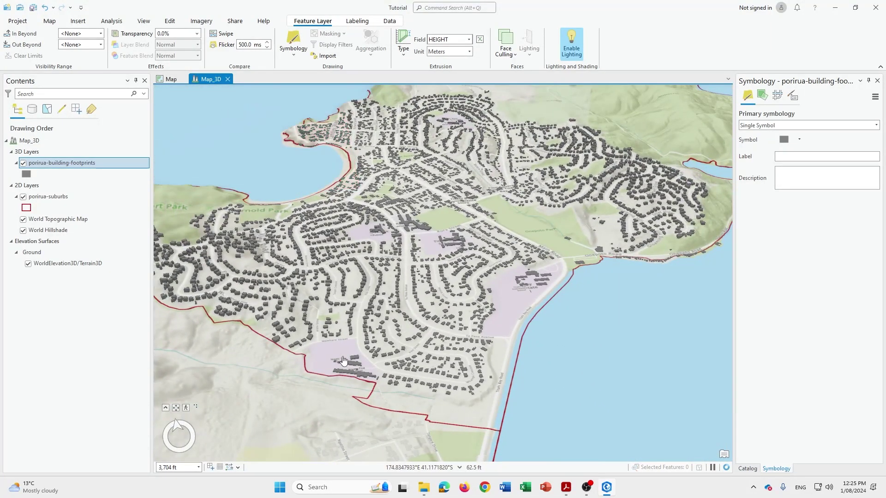
pyautogui.moveTo(351, 351); pyautogui.dragTo(389, 250, button='middle')
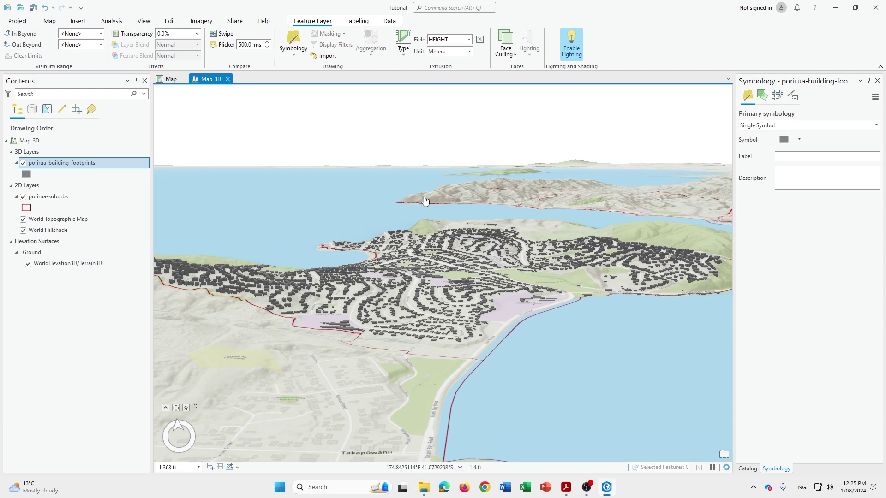
pyautogui.moveTo(417, 192); pyautogui.dragTo(413, 294, button='middle')
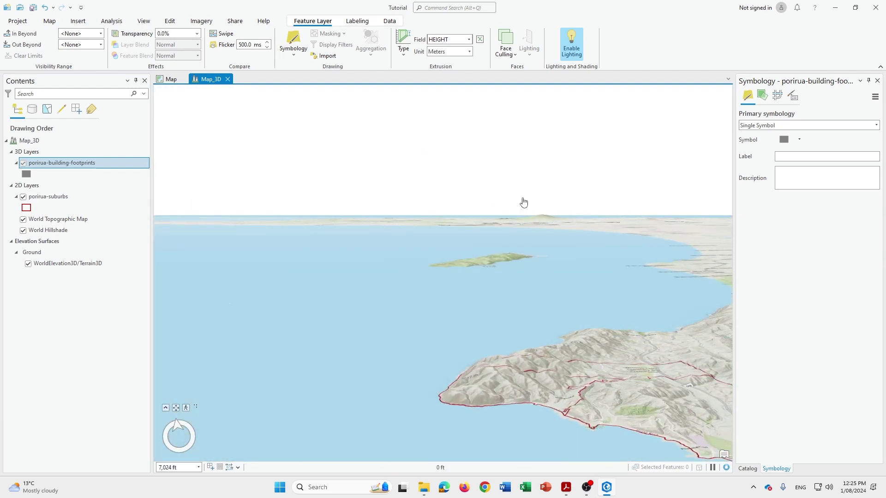
pyautogui.moveTo(522, 207); pyautogui.dragTo(542, 188, button='middle')
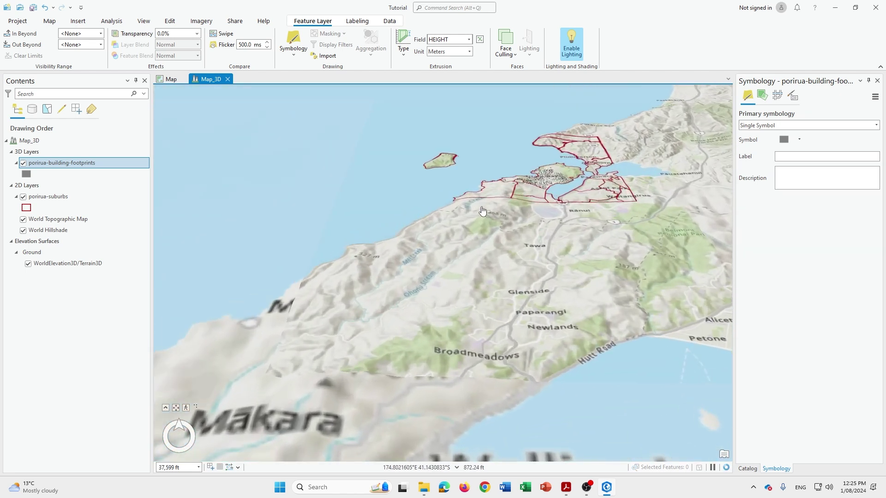
# In Map_3D Properties, set the General background colour to a muted blue-grey swatch.
pyautogui.rightClick(72, 141)
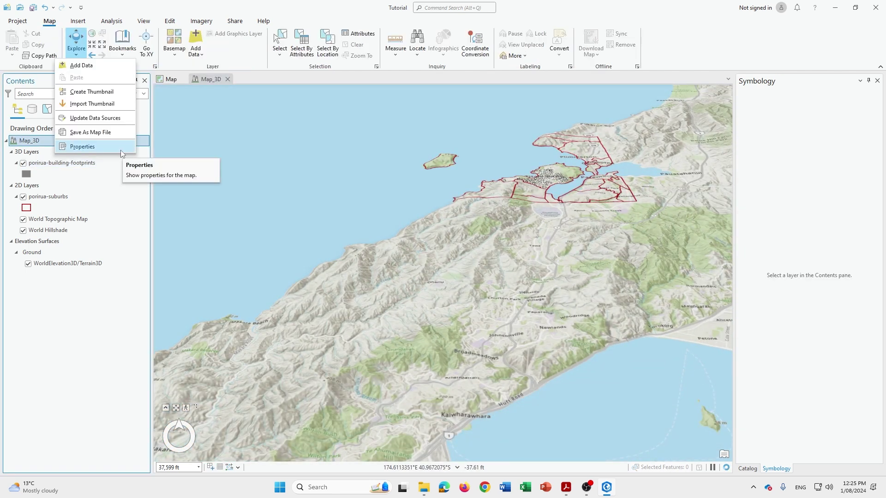
pyautogui.click(81, 148)
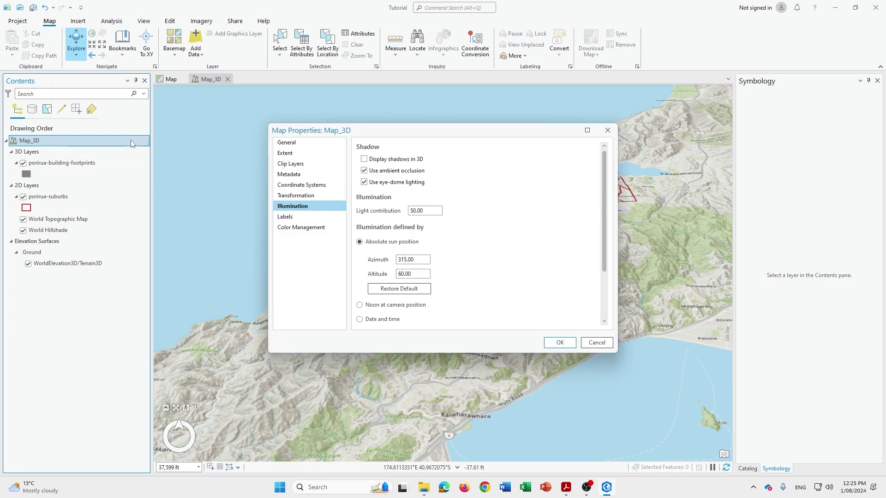
pyautogui.click(318, 147)
pyautogui.click(424, 230)
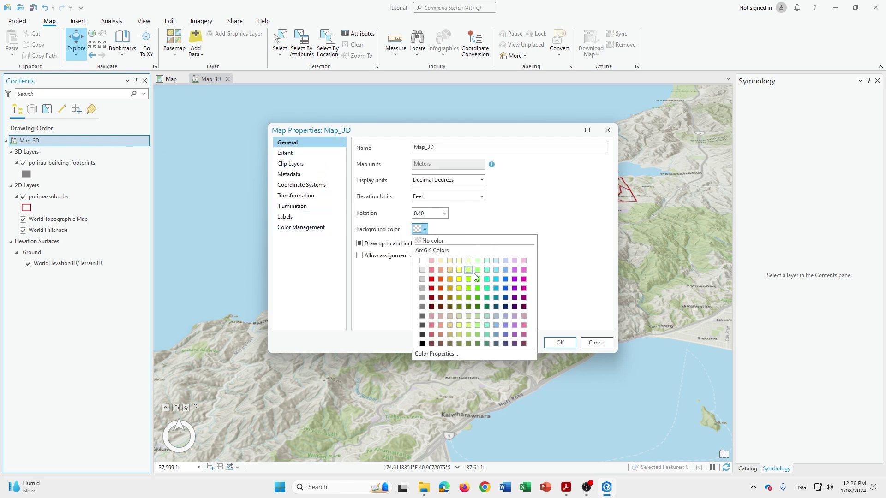
pyautogui.click(496, 334)
pyautogui.click(560, 342)
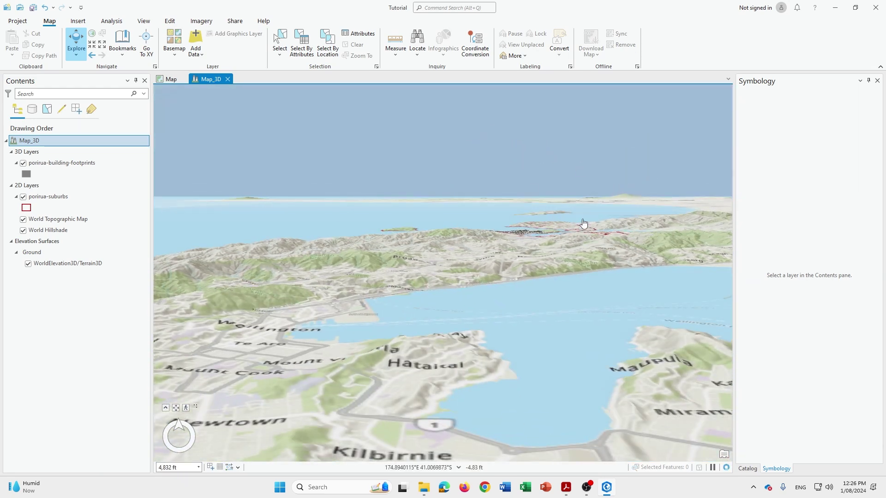
# Pan and tilt the view out over the water toward a landmass and coastline.
pyautogui.moveTo(584, 223); pyautogui.dragTo(455, 372)
pyautogui.scroll(-5, 464, 405)
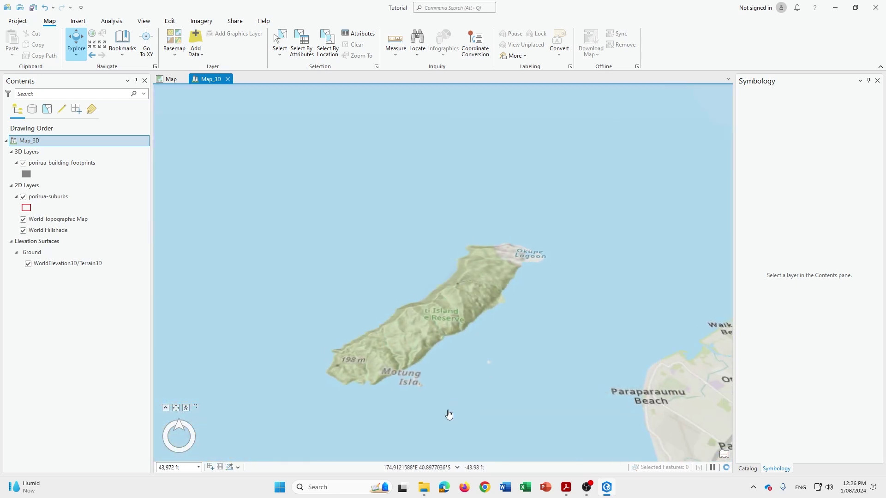
pyautogui.scroll(-5, 448, 415)
pyautogui.moveTo(531, 402); pyautogui.dragTo(541, 231, button='middle')
pyautogui.scroll(-2, 442, 206)
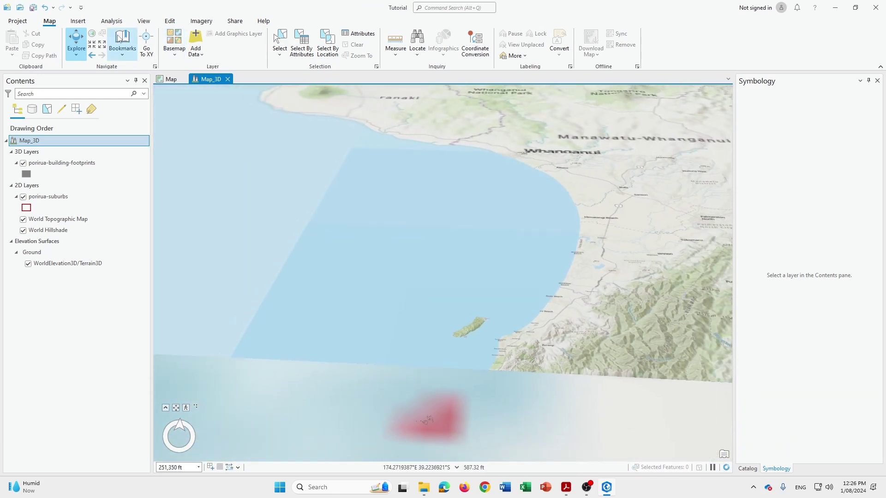
# Jump to the Porirua bookmark and zoom into an oblique view across the extruded buildings.
pyautogui.click(121, 41)
pyautogui.click(203, 113)
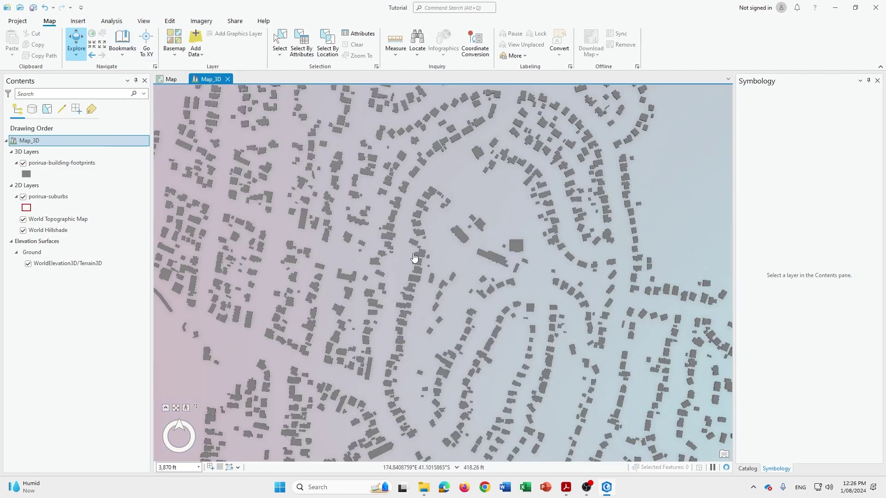
pyautogui.scroll(-4, 460, 289)
pyautogui.moveTo(447, 351); pyautogui.dragTo(443, 254, button='middle')
pyautogui.scroll(2, 509, 394)
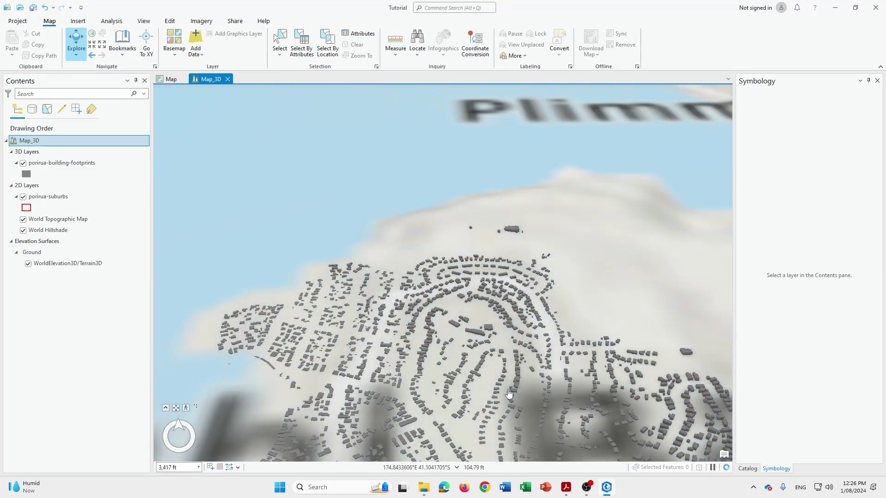
pyautogui.scroll(1, 489, 369)
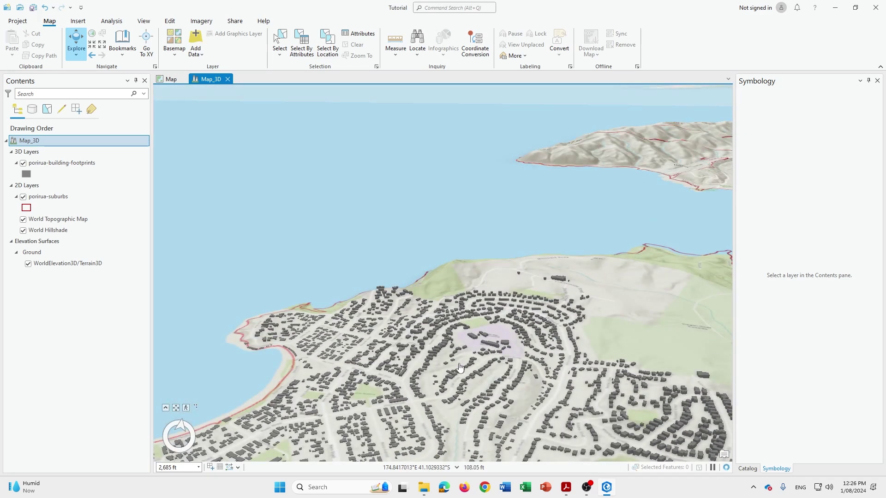
pyautogui.scroll(2, 486, 368)
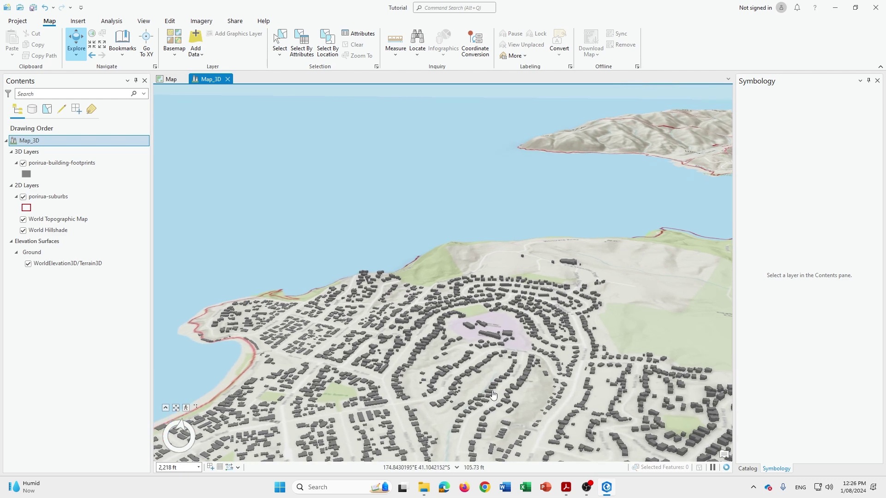
pyautogui.scroll(3, 485, 368)
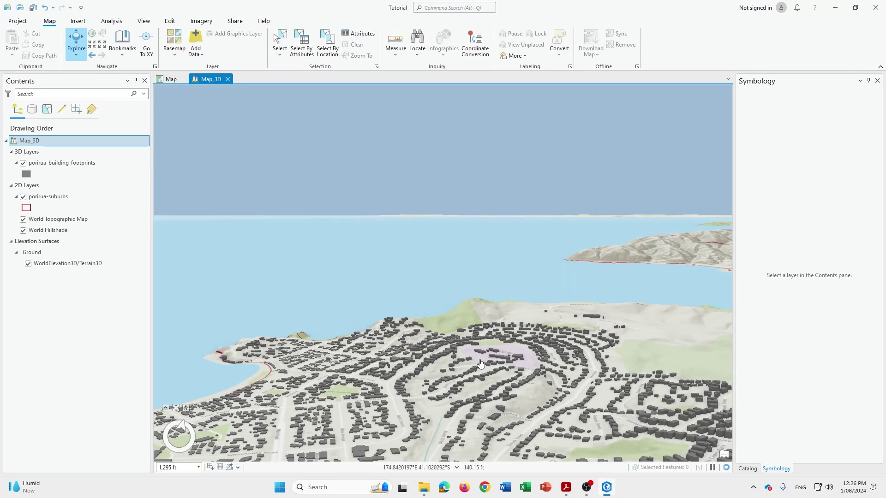
# Close the Symbology pane, switch the Catalog to Portal, and search ArcGIS Online for 'Porirua'.
pyautogui.click(876, 80)
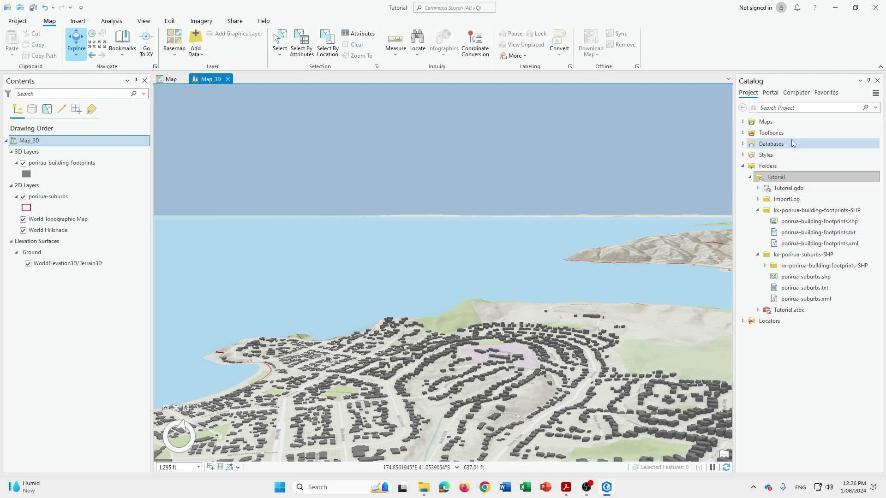
pyautogui.click(771, 95)
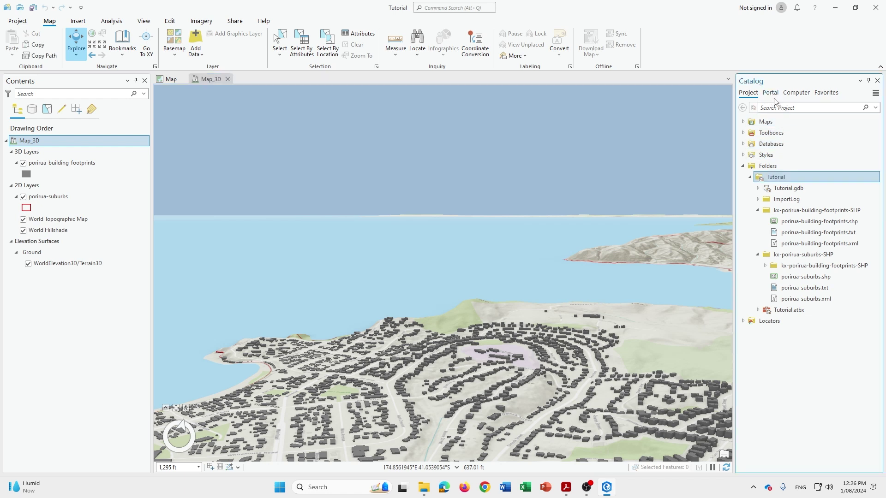
pyautogui.click(775, 94)
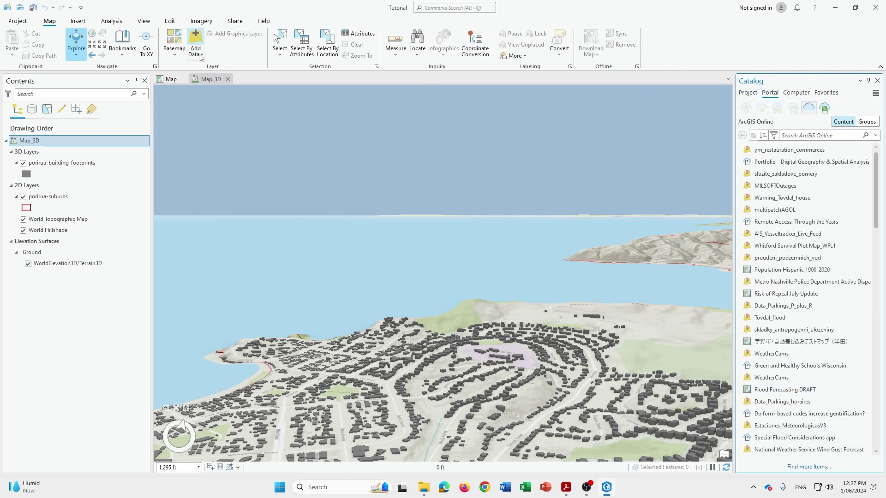
pyautogui.click(148, 25)
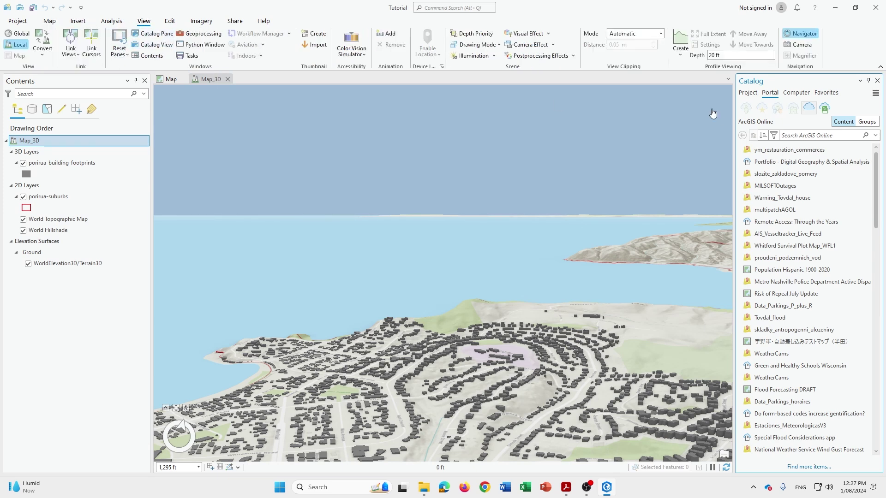
pyautogui.click(817, 136)
pyautogui.write('Porirua')
pyautogui.press('Return')
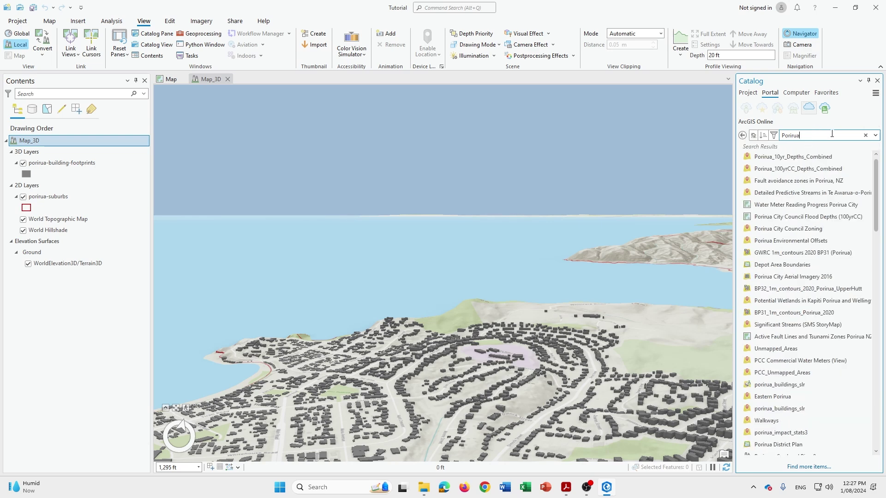
# Drag the Porirua Environmental Offsets result from the Portal list into the Map_3D view.
pyautogui.click(808, 241)
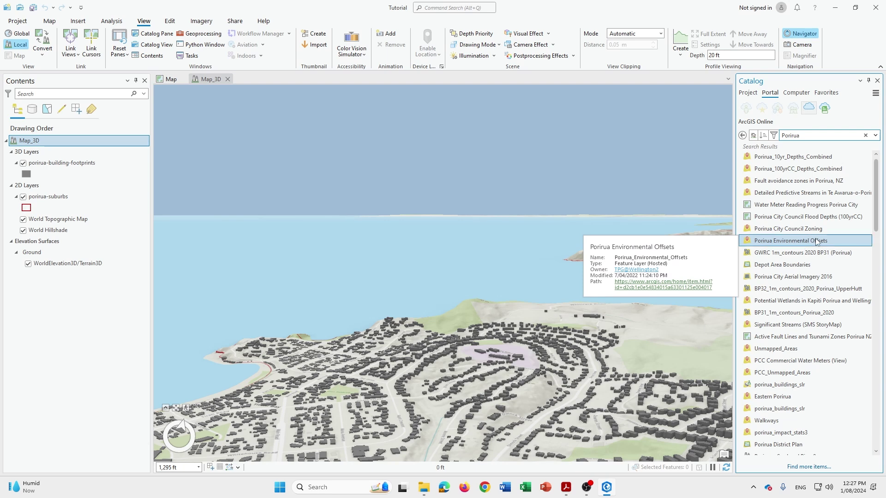
pyautogui.moveTo(809, 241); pyautogui.dragTo(399, 209)
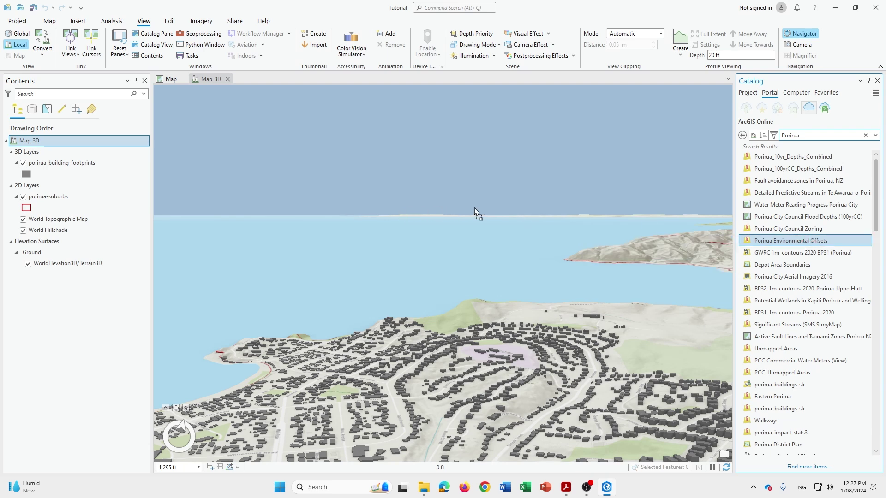
pyautogui.moveTo(474, 207); pyautogui.dragTo(474, 208)
pyautogui.moveTo(831, 241)
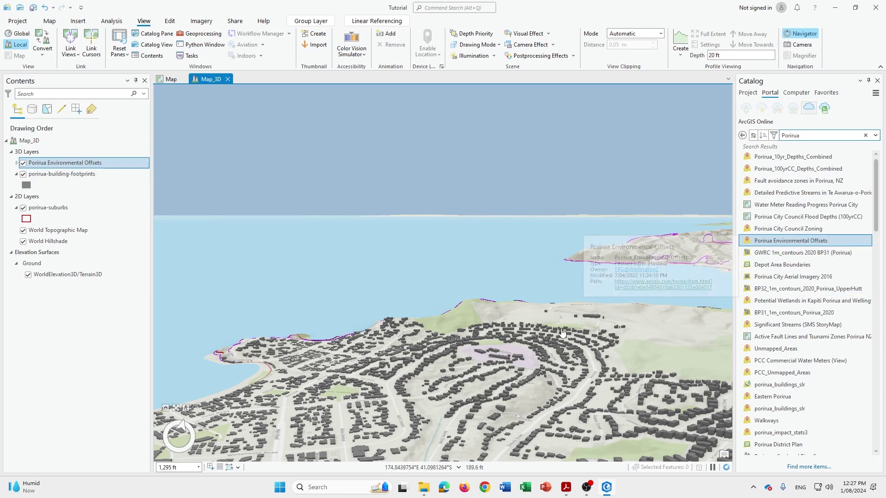
pyautogui.scroll(-1, 554, 325)
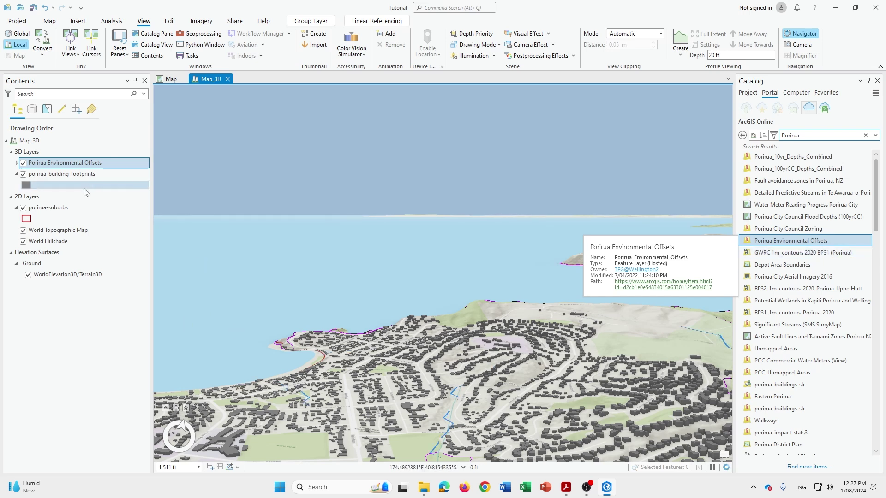
# Expand the Porirua Environmental Offsets group and zoom over Titahi Bay to show its zones and streams.
pyautogui.click(16, 167)
pyautogui.click(16, 164)
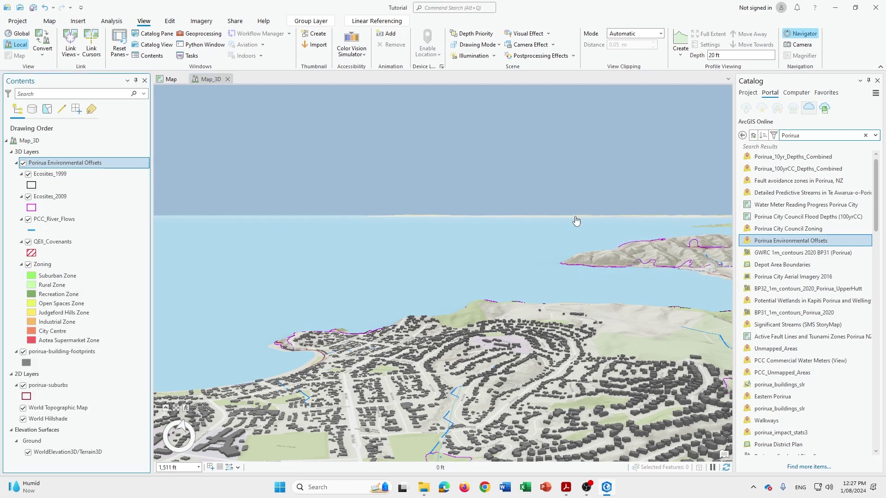
pyautogui.moveTo(572, 219); pyautogui.dragTo(518, 253)
pyautogui.click(552, 265)
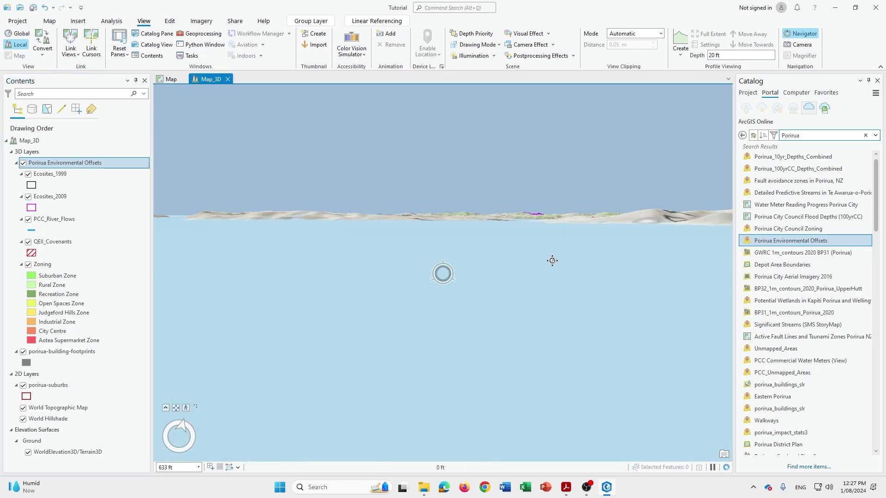
pyautogui.scroll(2, 523, 203)
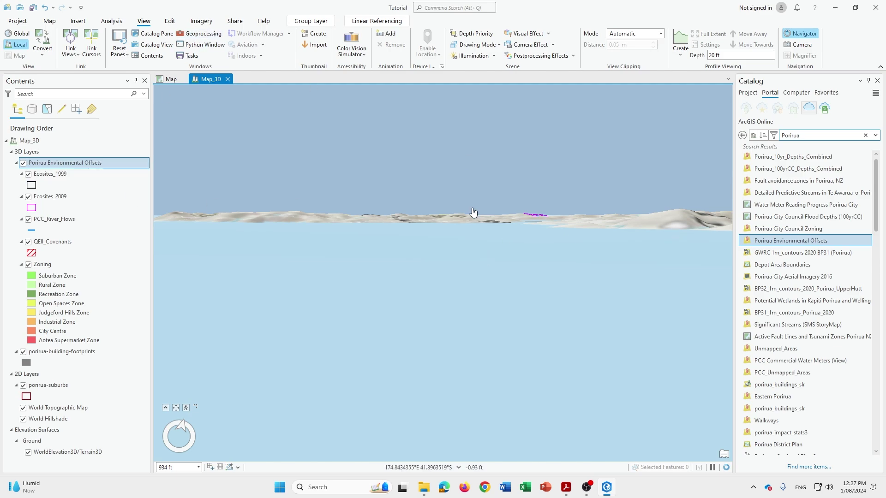
pyautogui.scroll(-5, 470, 218)
pyautogui.scroll(5, 649, 177)
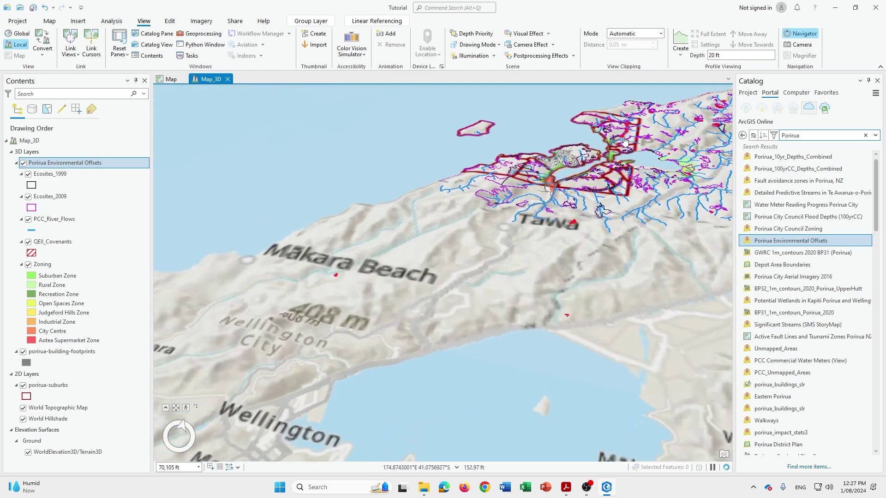
pyautogui.scroll(3, 553, 161)
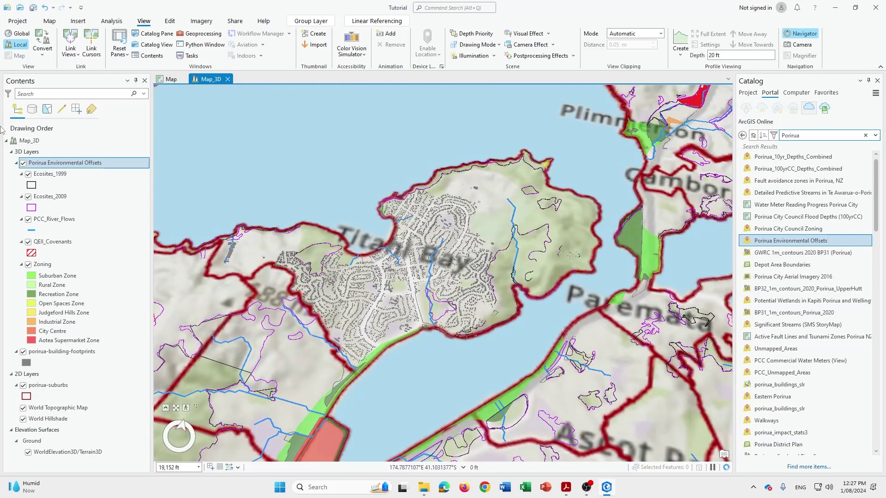
# Move Porirua Environmental Offsets into 2D Layers above porirua-suburbs, check its sublayers, and zoom into the suburb.
pyautogui.click(16, 163)
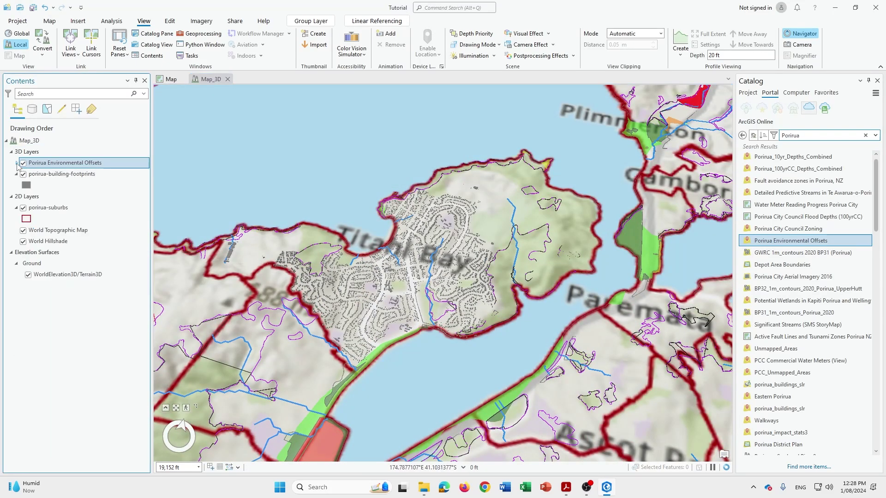
pyautogui.moveTo(25, 163); pyautogui.dragTo(69, 207)
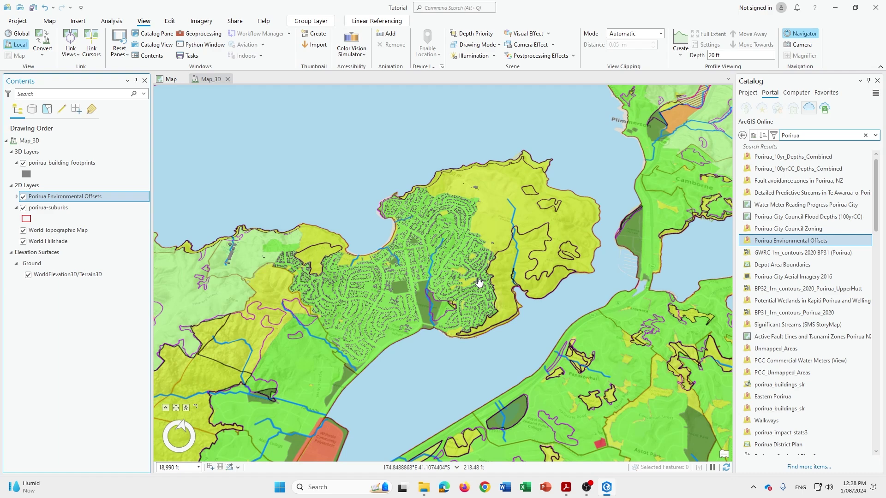
pyautogui.click(17, 197)
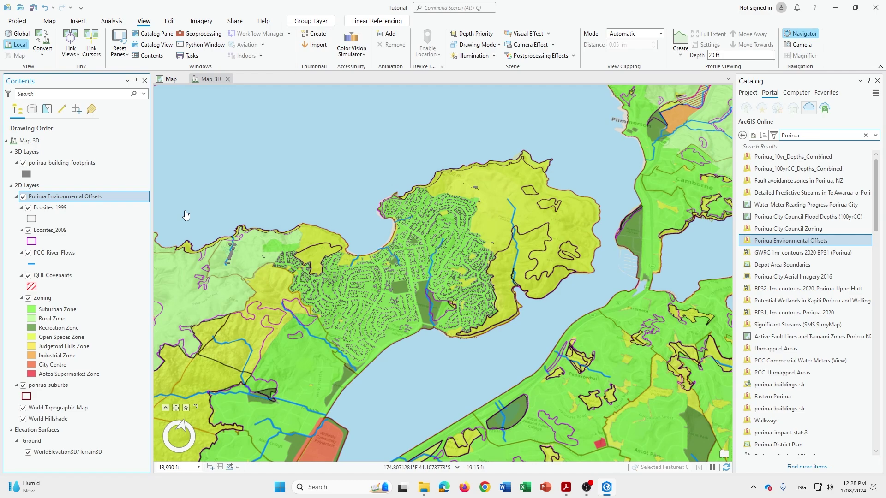
pyautogui.scroll(1, 434, 260)
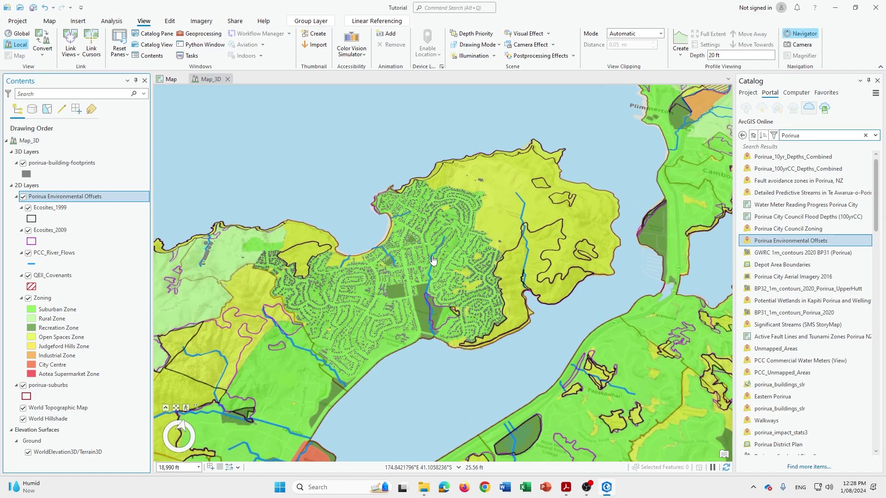
pyautogui.scroll(2, 433, 260)
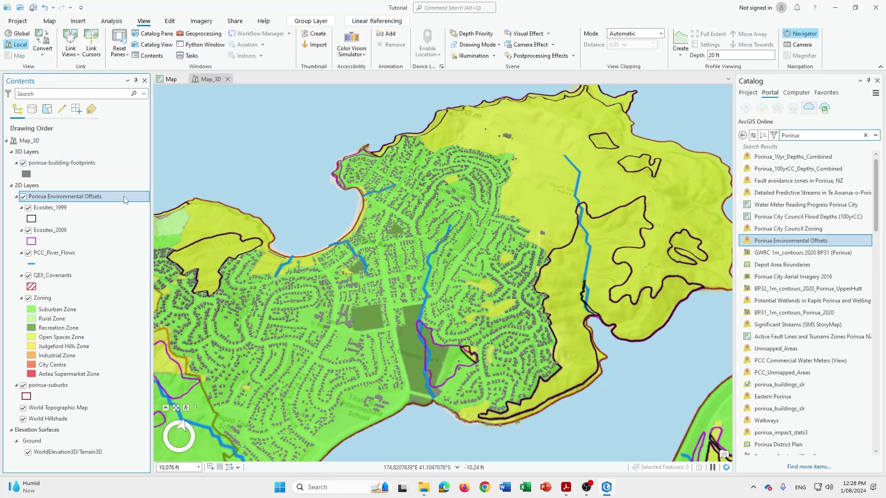
pyautogui.click(17, 197)
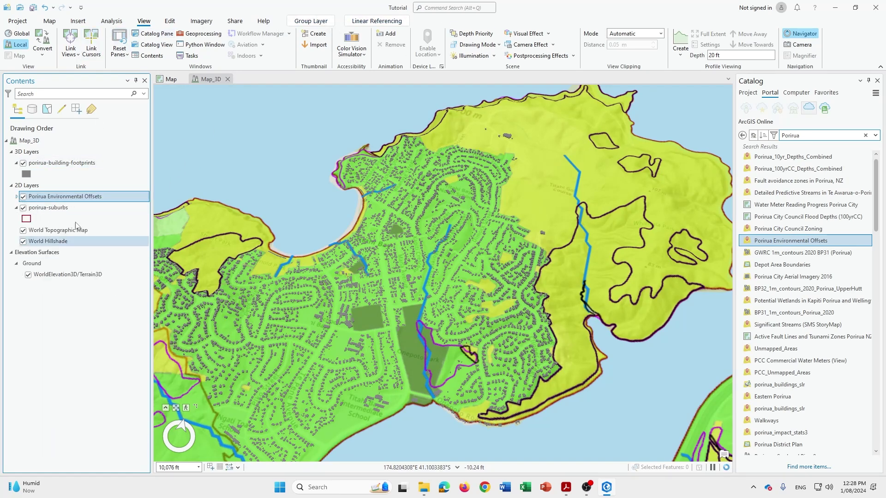
pyautogui.click(49, 21)
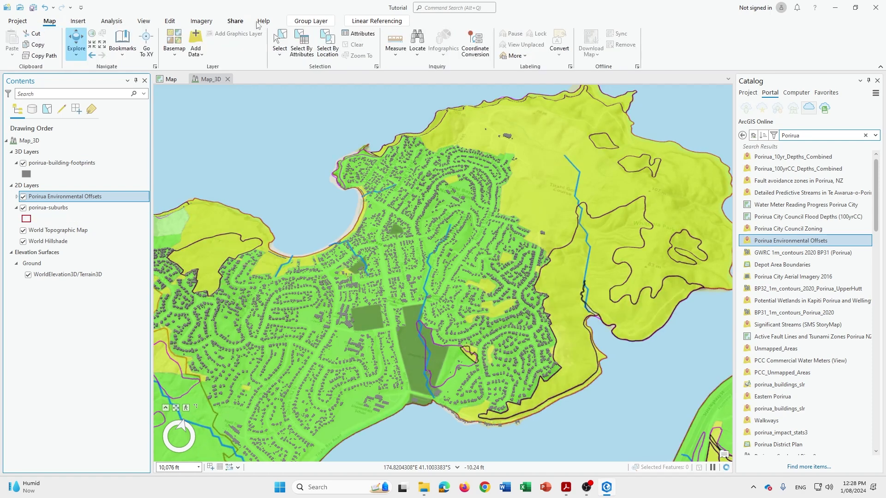
# Enter 80 in the Group Layer Transparency box for Porirua Environmental Offsets.
pyautogui.click(323, 23)
pyautogui.click(189, 33)
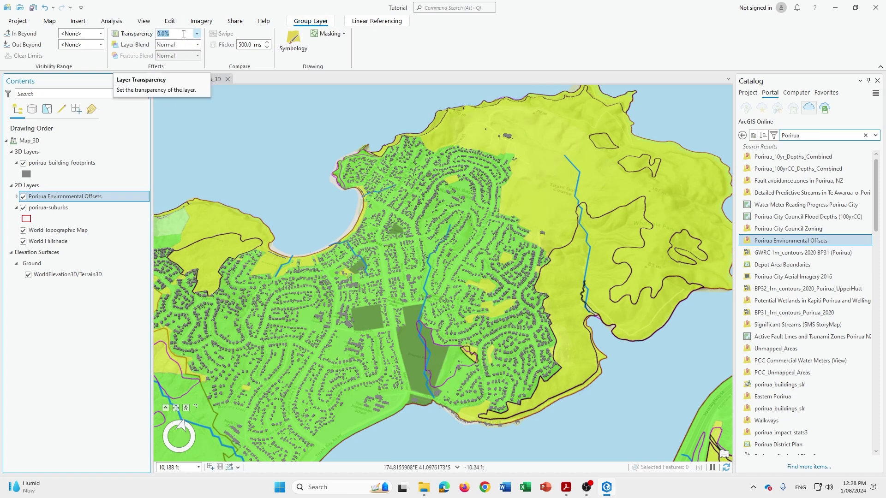
pyautogui.write('80')
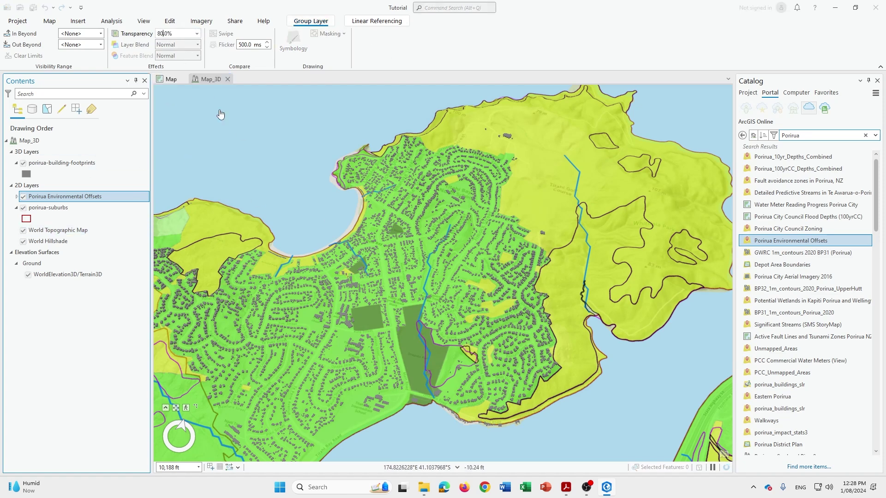
pyautogui.press('Return')
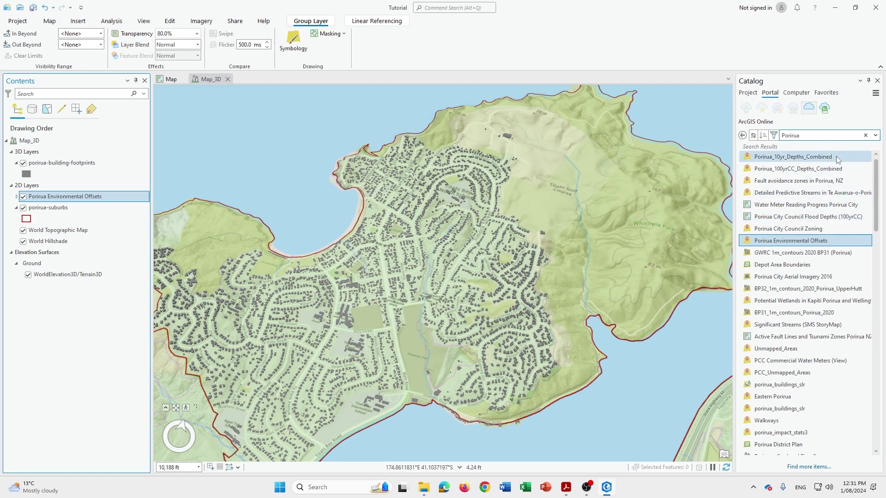
pyautogui.moveTo(838, 162)
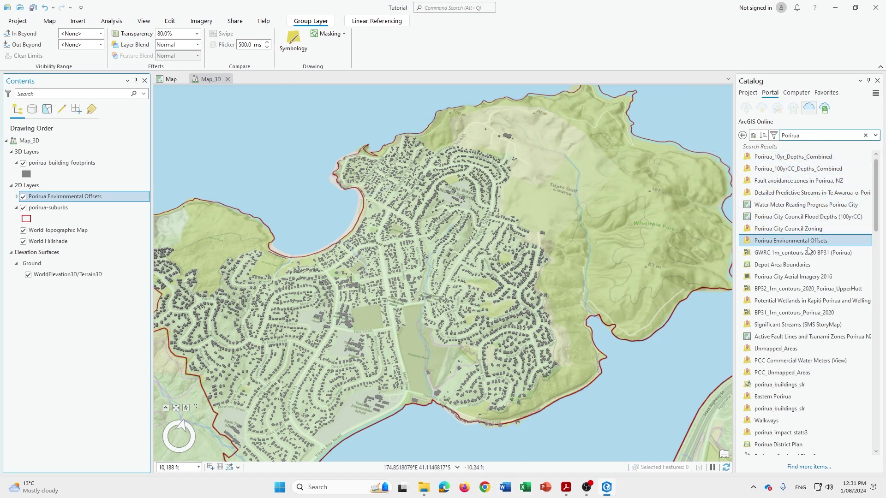
# Search 'koordin' in a new Chrome tab and open the Koordinates website from the results.
pyautogui.click(485, 487)
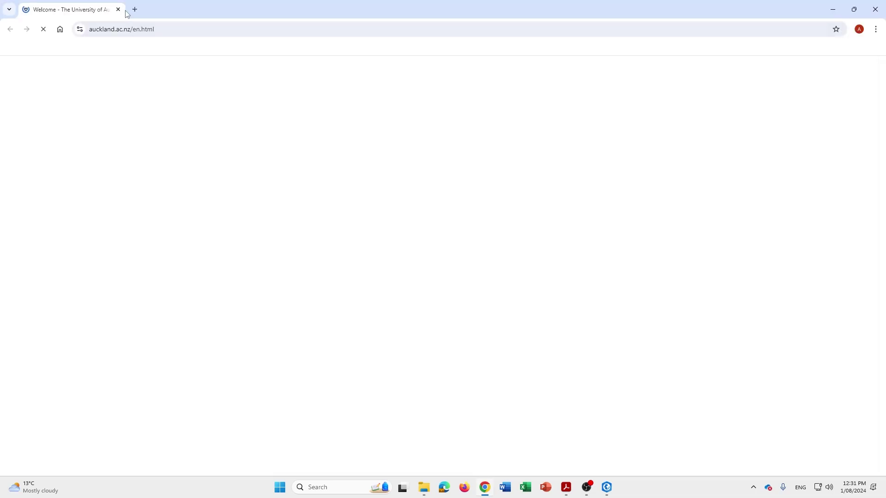
pyautogui.click(134, 9)
pyautogui.write('ko')
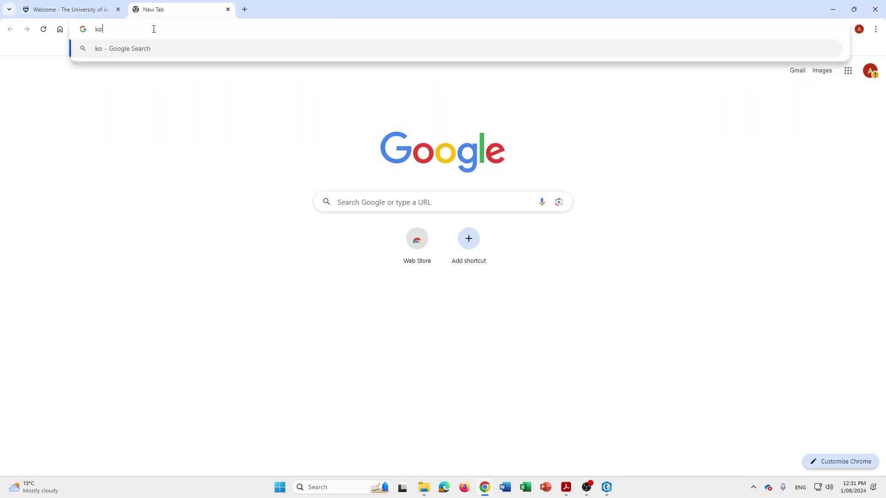
pyautogui.write('ordin')
pyautogui.press('Return')
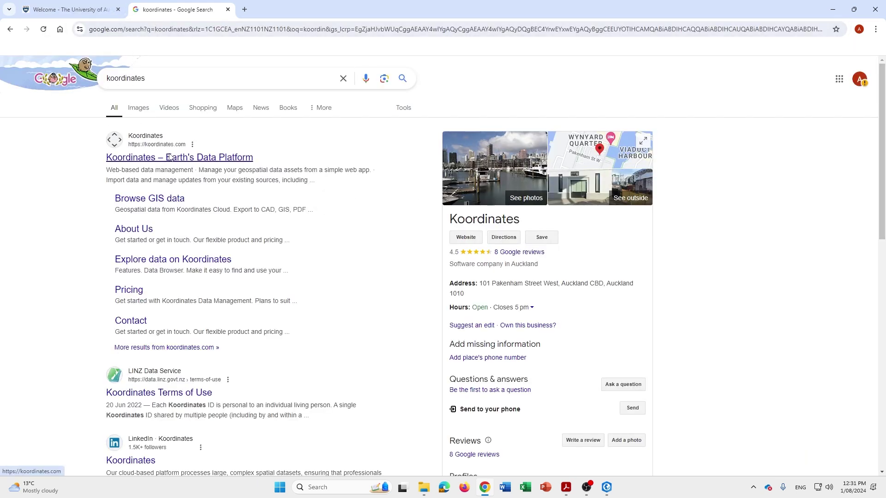
pyautogui.moveTo(434, 494)
pyautogui.click(207, 158)
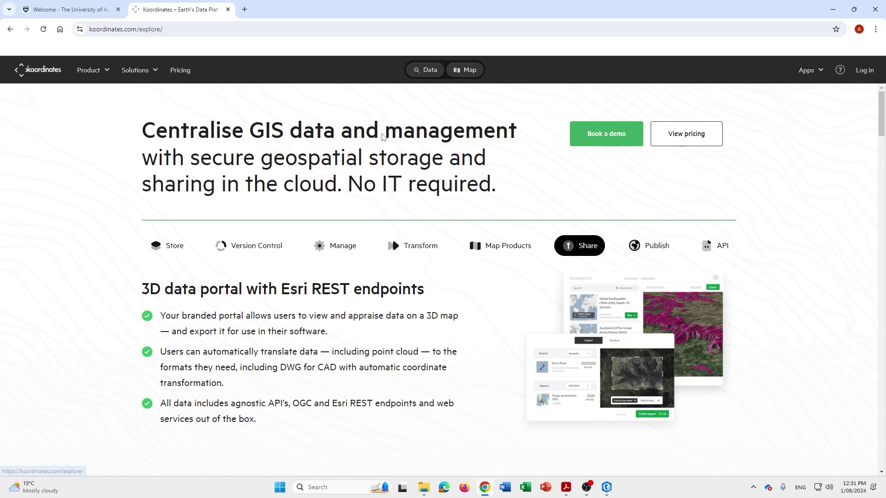
# Open the Koordinates Data explorer and scroll through the dataset listing.
pyautogui.click(412, 71)
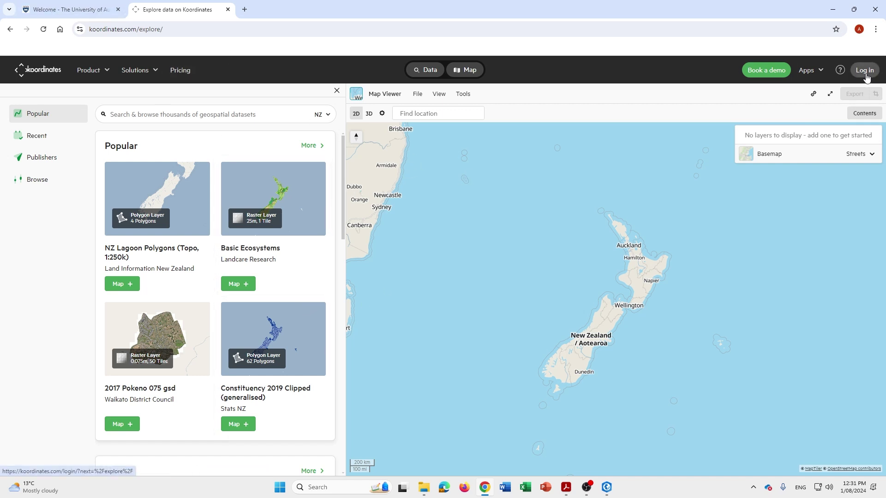
pyautogui.scroll(-6, 291, 283)
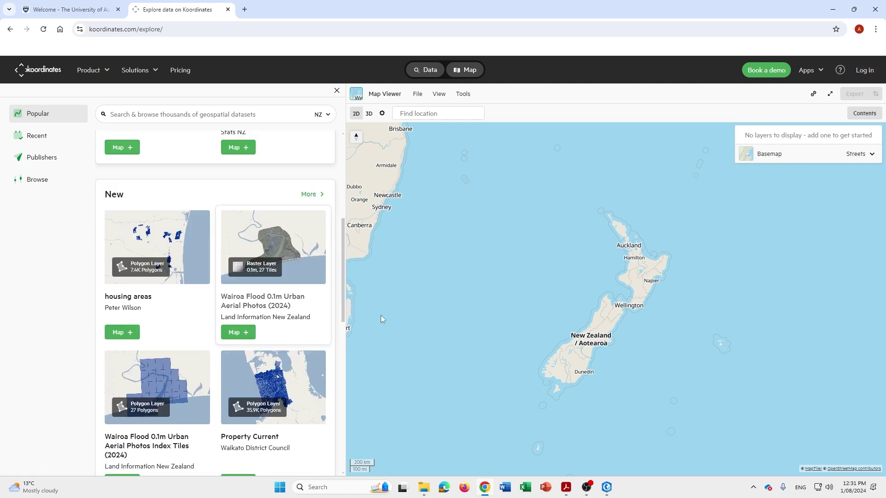
pyautogui.scroll(-3, 277, 309)
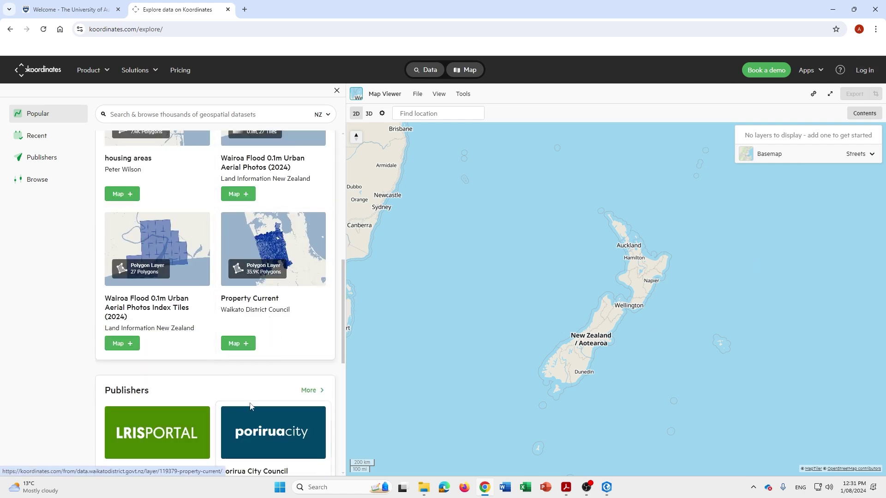
pyautogui.scroll(-3, 251, 369)
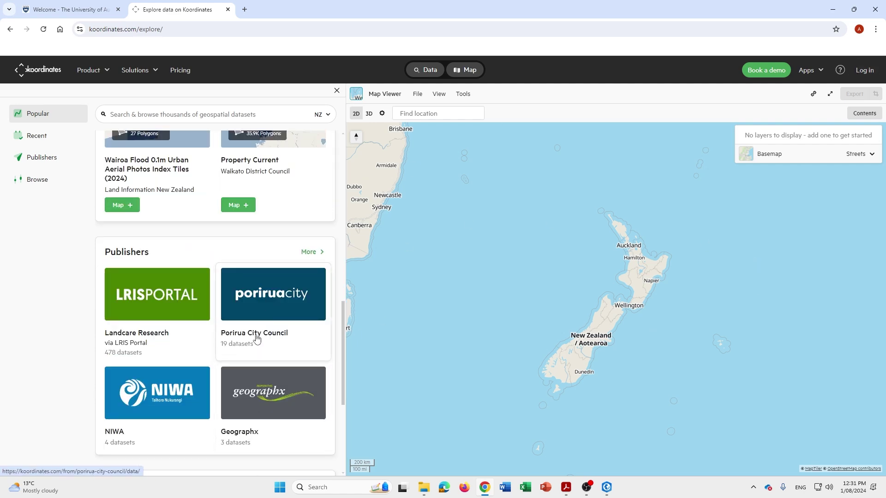
pyautogui.scroll(10, 249, 231)
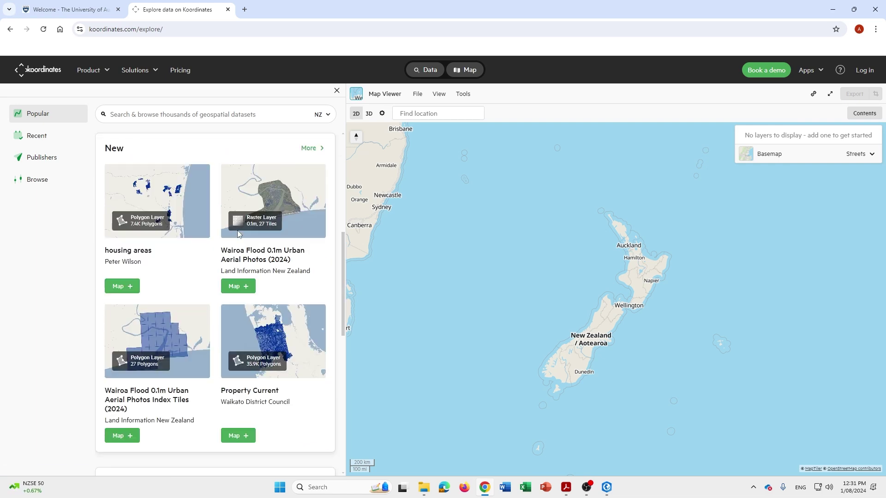
pyautogui.scroll(1, 289, 329)
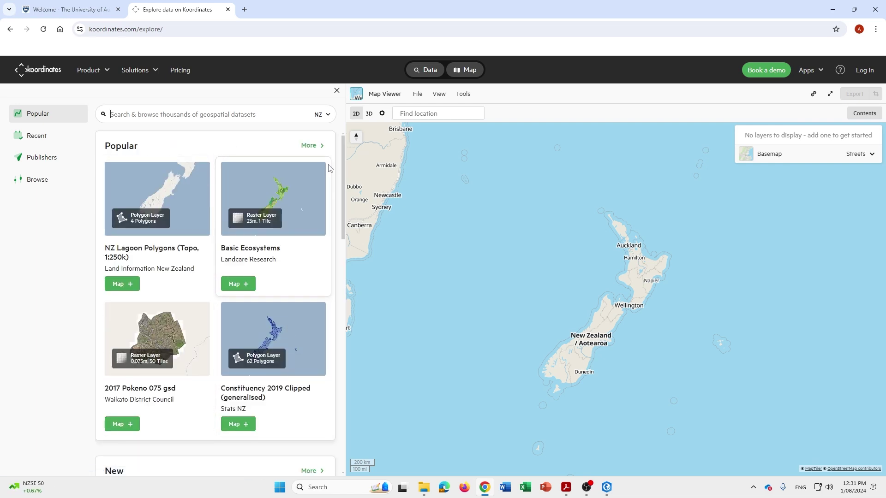
# Search for 'building footprints' and add Porirua Building Footprints to the Map Viewer.
pyautogui.write('building foot')
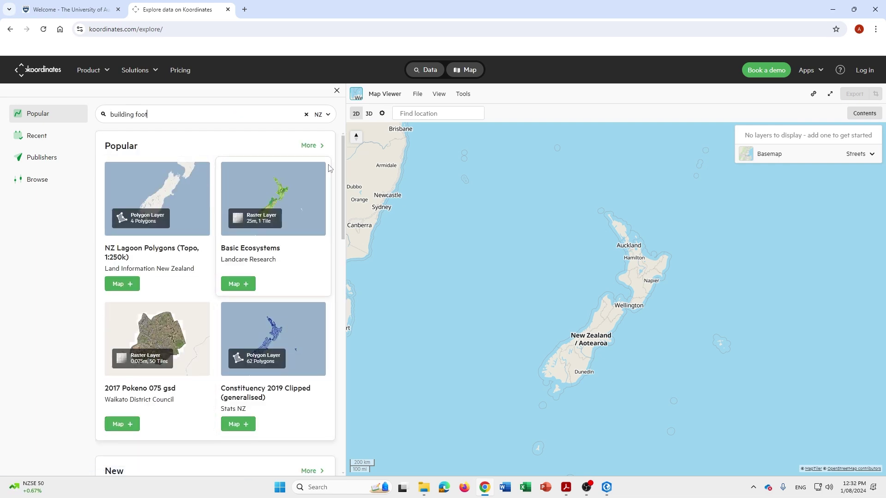
pyautogui.write('prints')
pyautogui.press('Return')
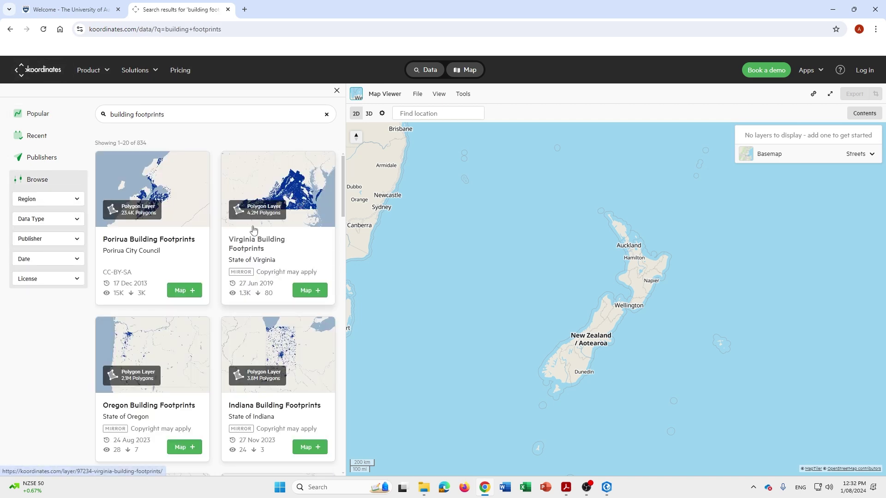
pyautogui.click(184, 290)
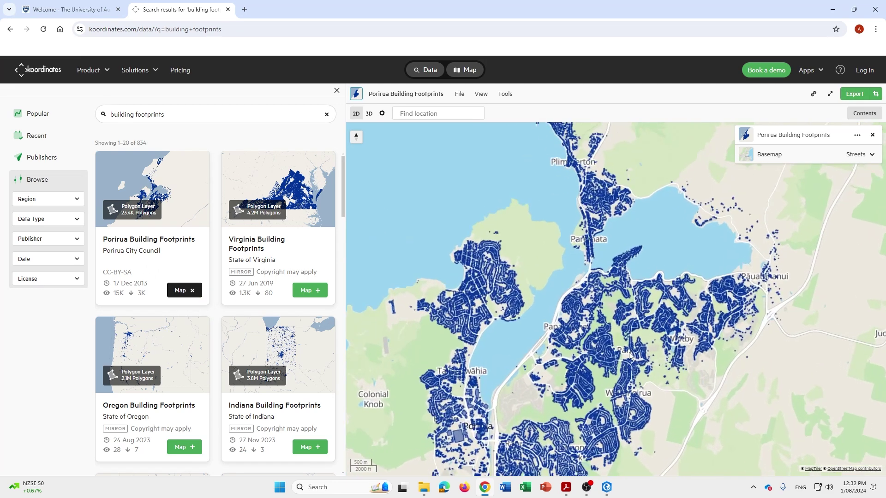
pyautogui.click(859, 95)
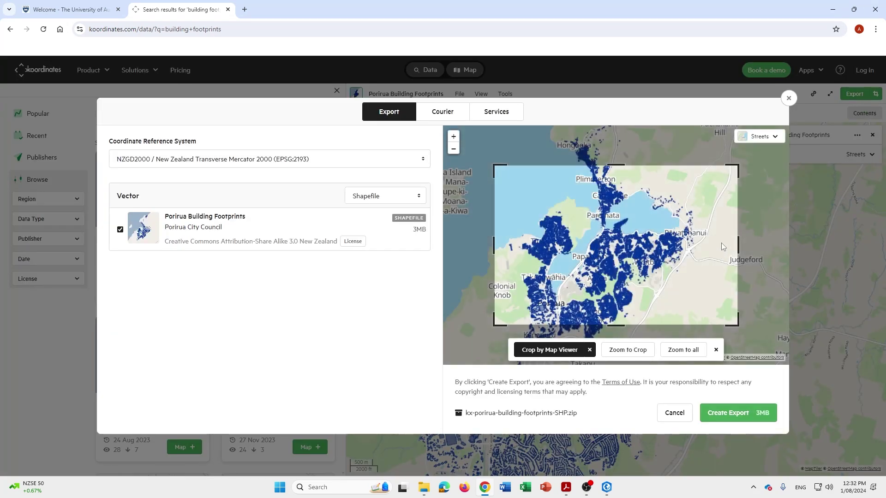
pyautogui.moveTo(737, 243); pyautogui.dragTo(676, 242)
pyautogui.click(401, 196)
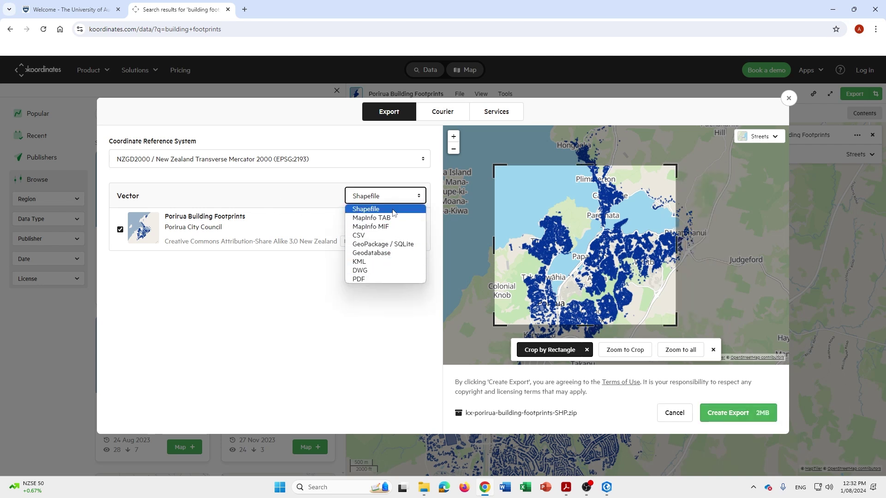
pyautogui.click(393, 212)
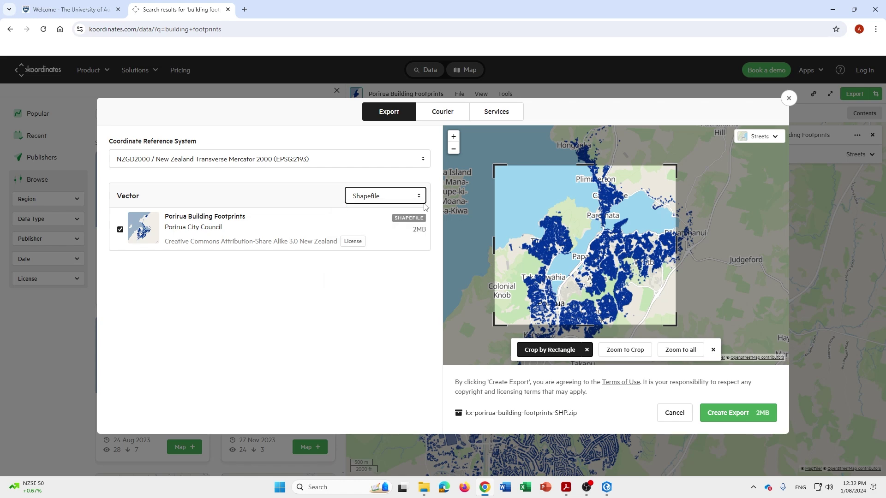
pyautogui.click(788, 98)
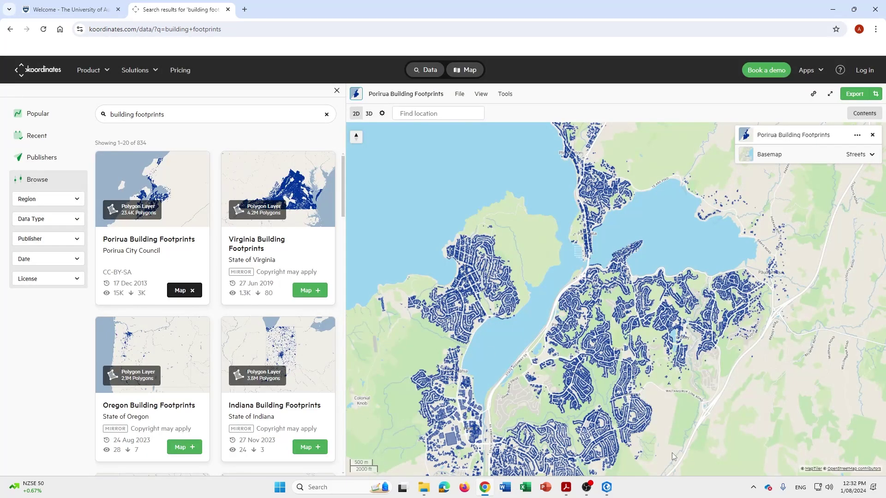
# Return to the tutorial PDF and scroll to page 19, the Final Result slide of extruded Porirua buildings.
pyautogui.click(566, 487)
pyautogui.scroll(-10, 535, 258)
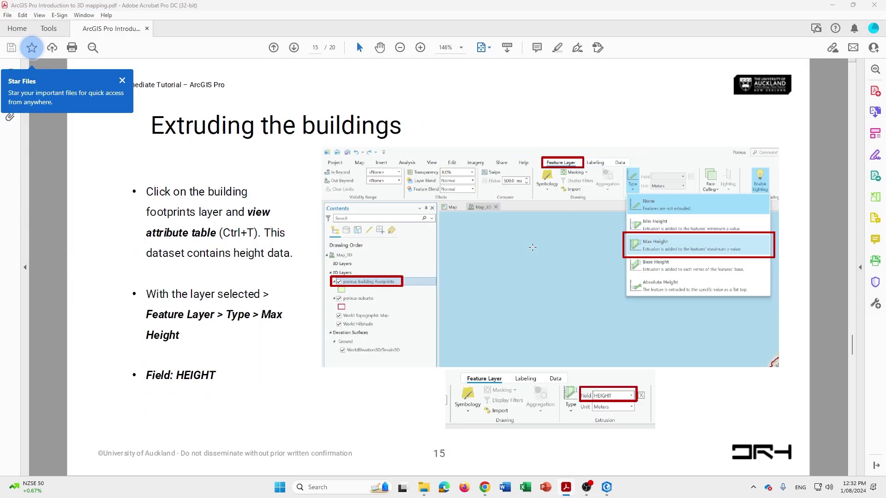
pyautogui.scroll(-2, 536, 258)
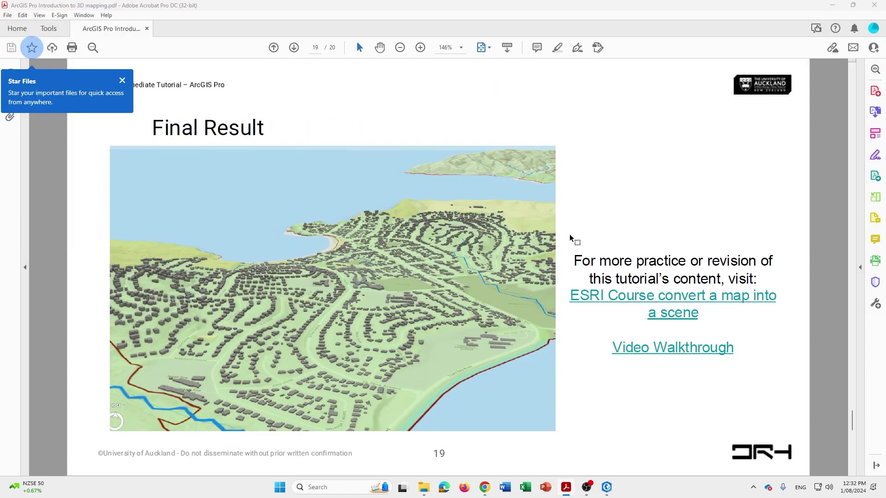